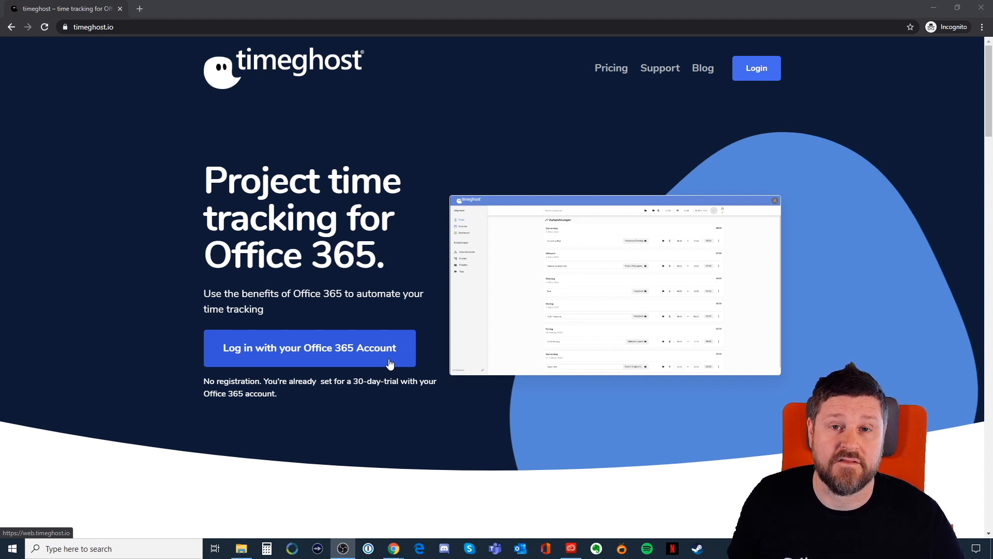
Start logging in to timeghost with an Office 365 account and submit the account's e-mail address
{"action": "left_click", "coordinate": [350, 356]}
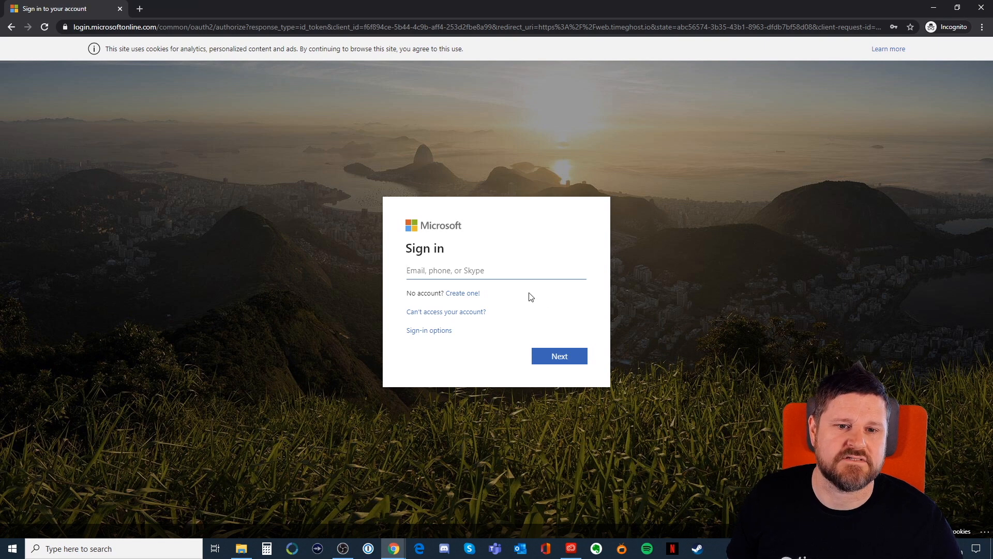
{"action": "left_click", "coordinate": [478, 275]}
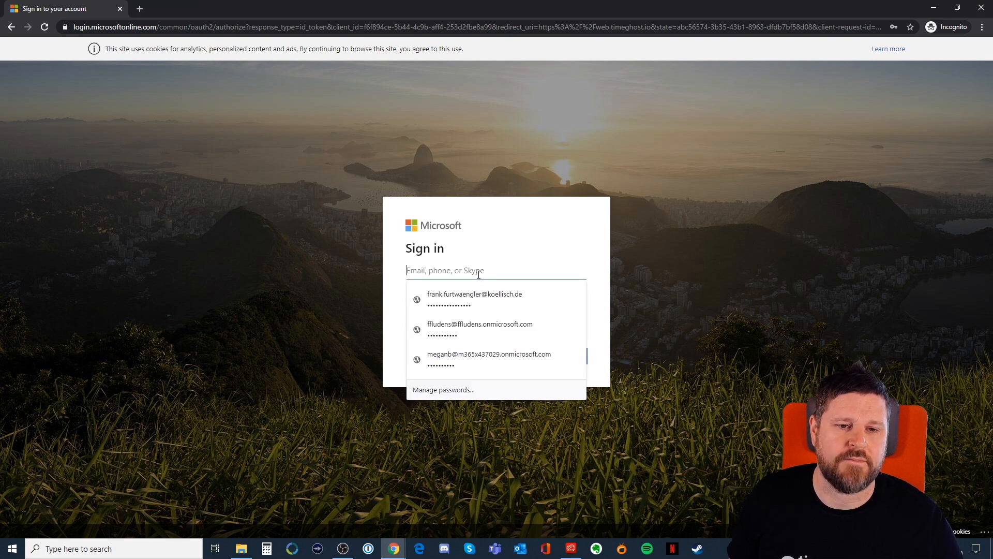
{"action": "key", "text": "ctrl+v"}
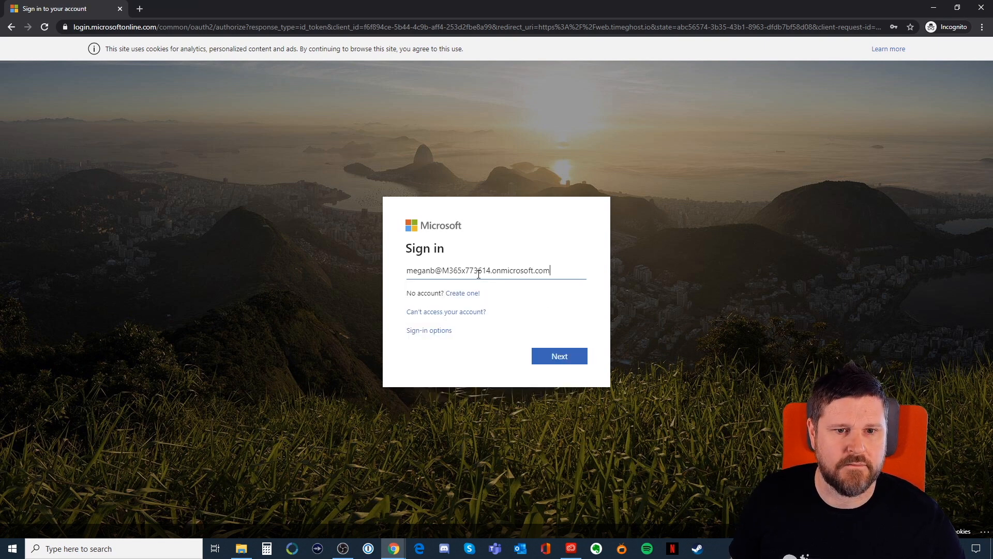
{"action": "left_click", "coordinate": [555, 357]}
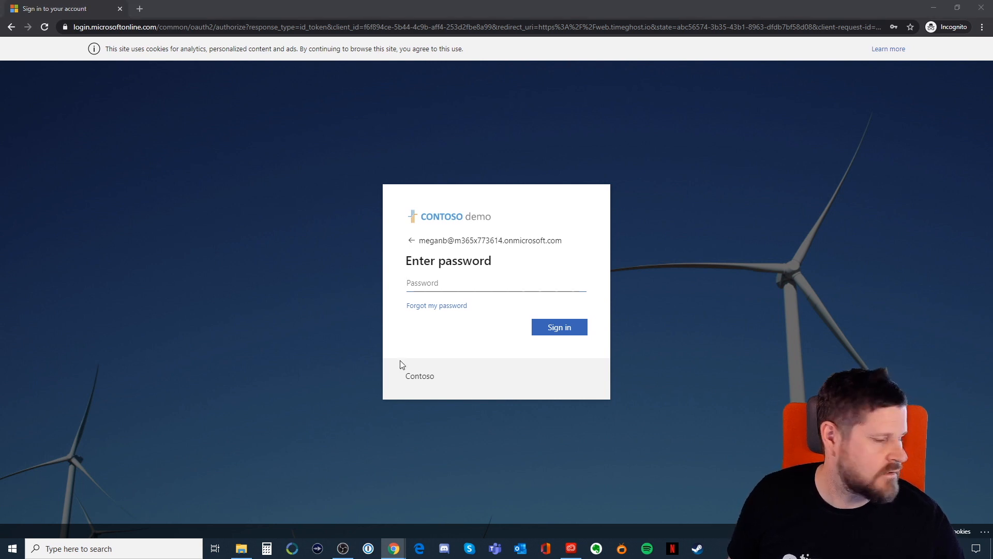
Enter the account password to sign in and accept the permissions requested by timeghost.io
{"action": "left_click", "coordinate": [506, 286]}
{"action": "key", "text": "ctrl+v"}
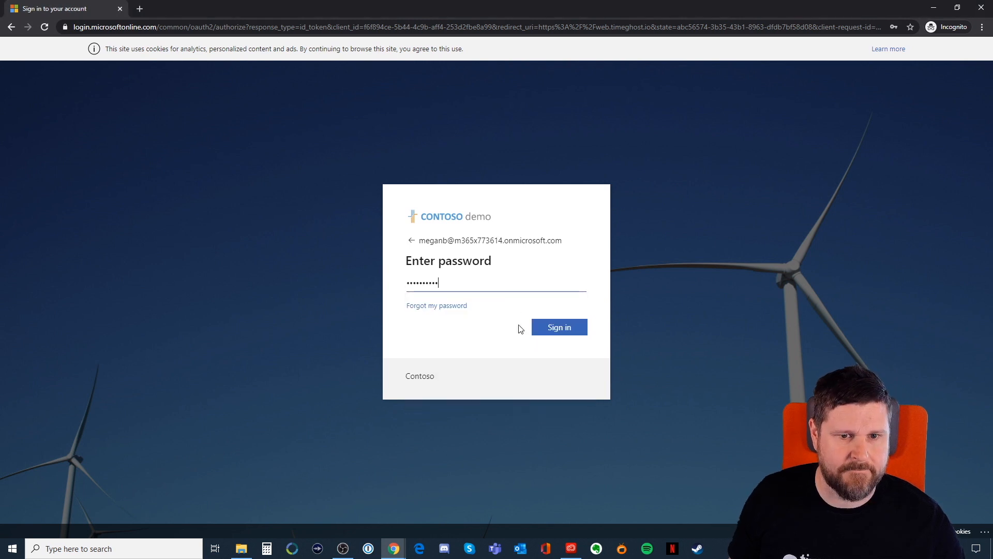
{"action": "left_click", "coordinate": [547, 332]}
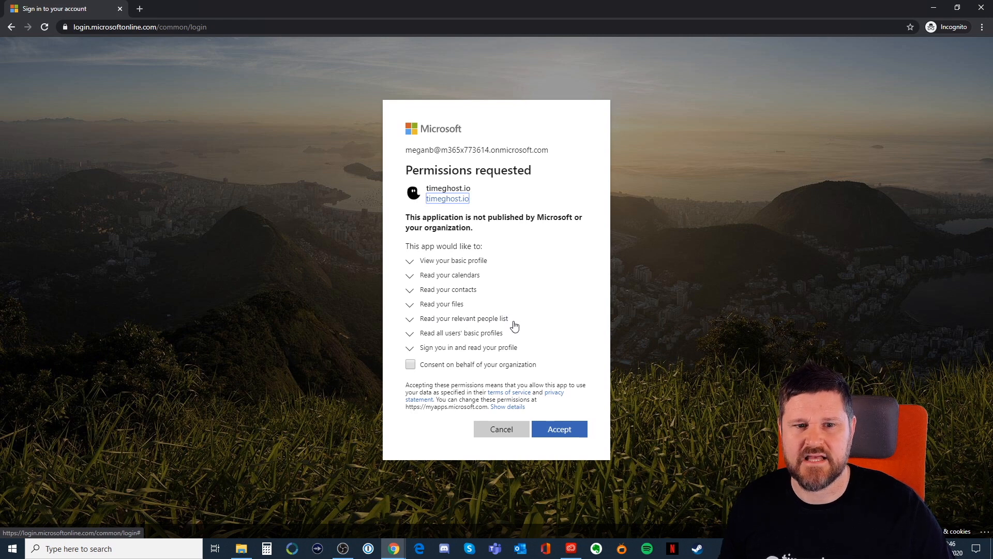
{"action": "left_click", "coordinate": [563, 430]}
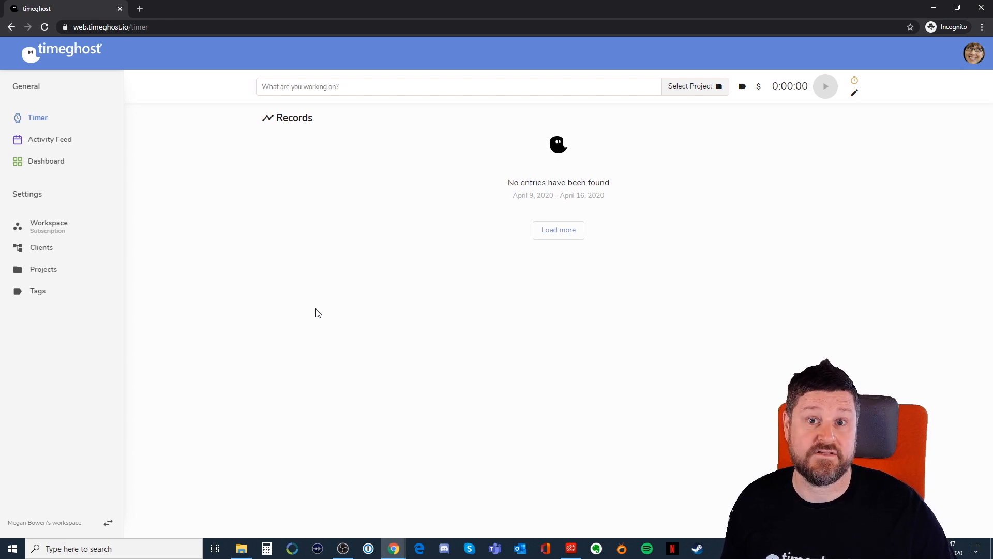
Enter "Producing an Intro Video" as the description of what is being worked on
{"action": "key", "text": "alt+Tab"}
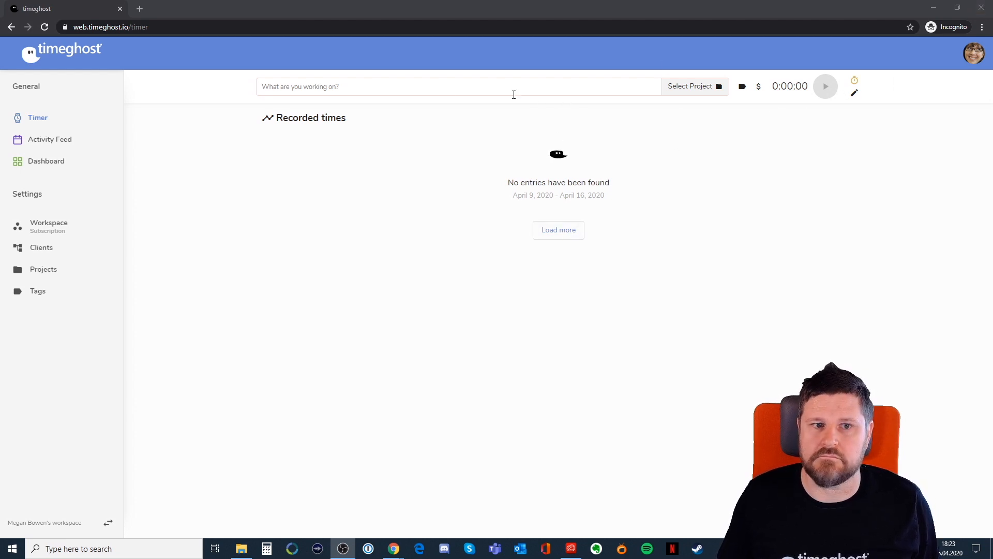
{"action": "left_click", "coordinate": [432, 89]}
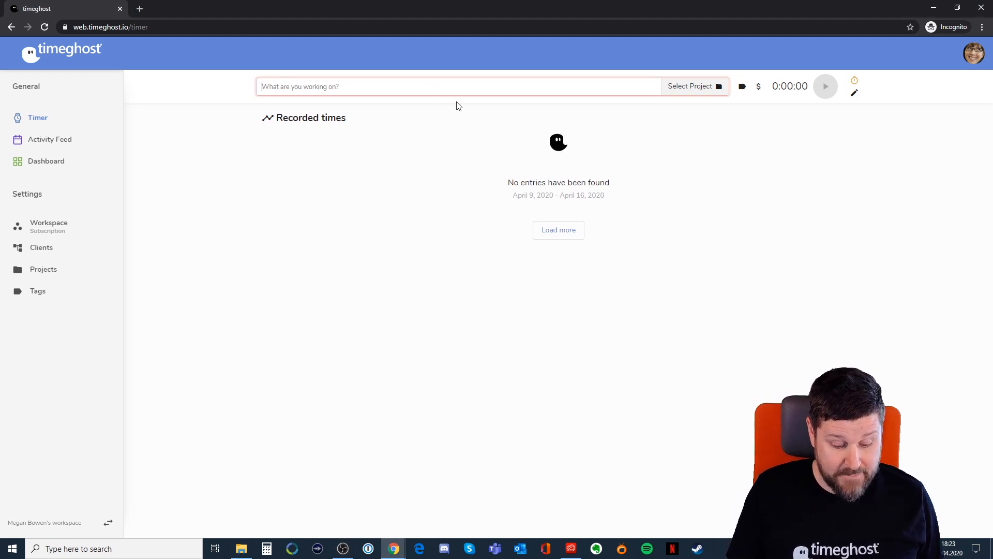
{"action": "type", "text": "Producing an In"}
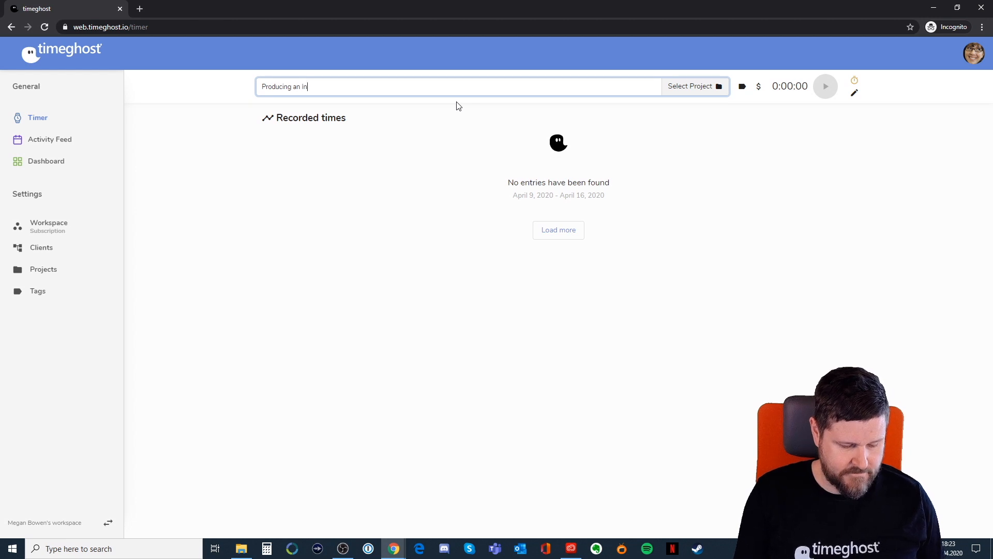
{"action": "type", "text": "tro Vid"}
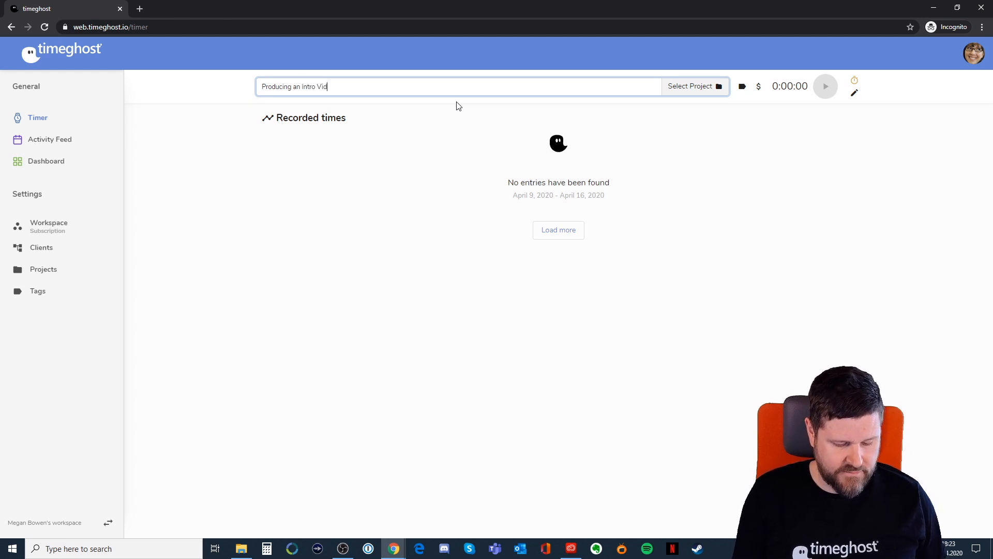
{"action": "type", "text": "eo"}
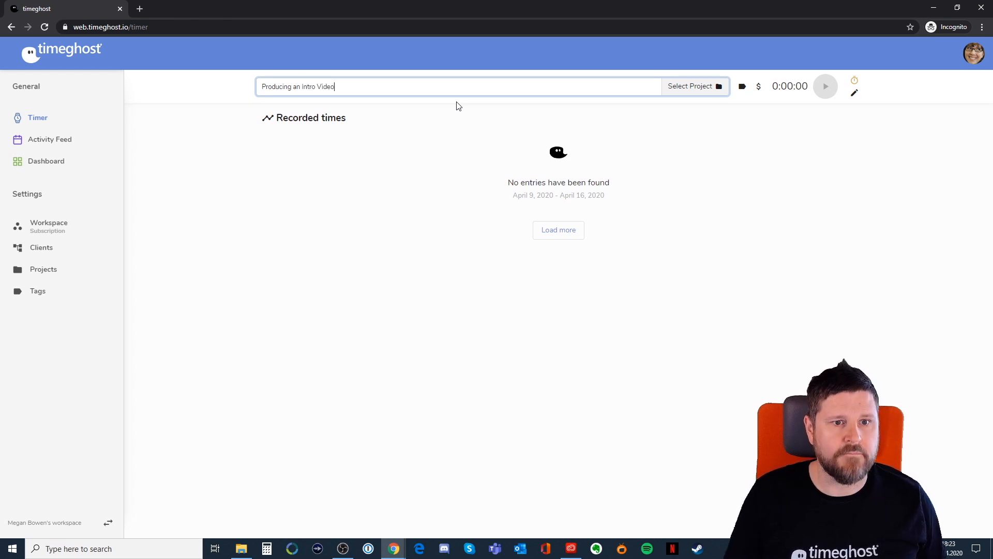
Start a new project for the time entry and name it "Intro Video"
{"action": "left_click", "coordinate": [688, 86]}
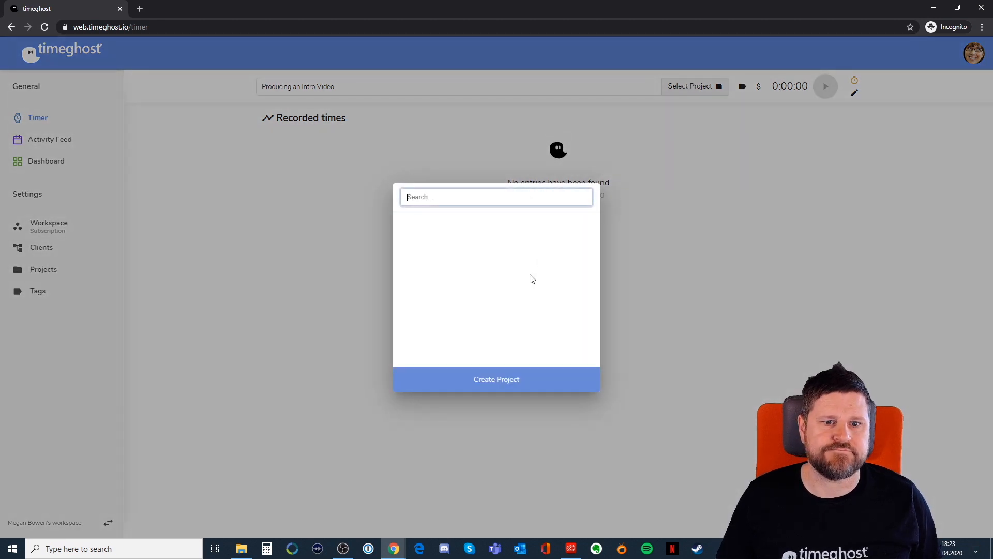
{"action": "left_click", "coordinate": [492, 381]}
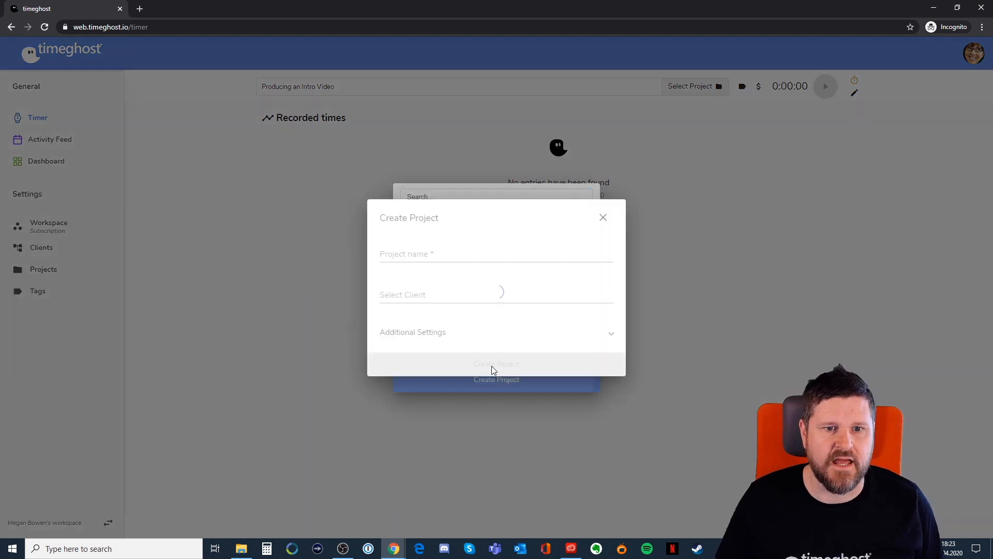
{"action": "left_click", "coordinate": [420, 254]}
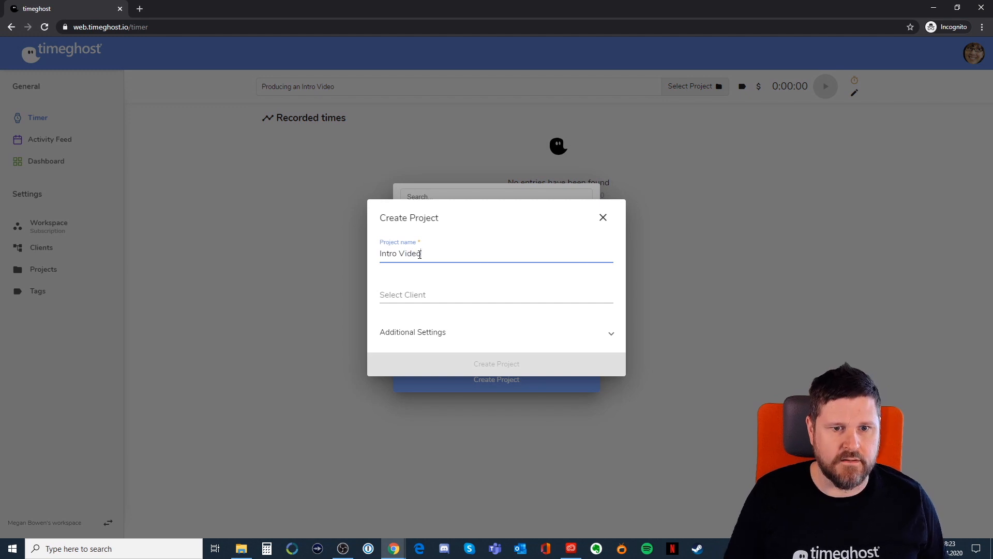
Create the client "You People" with a description beginning "These are all nice" for the project, and finish creating the project
{"action": "left_click", "coordinate": [436, 296]}
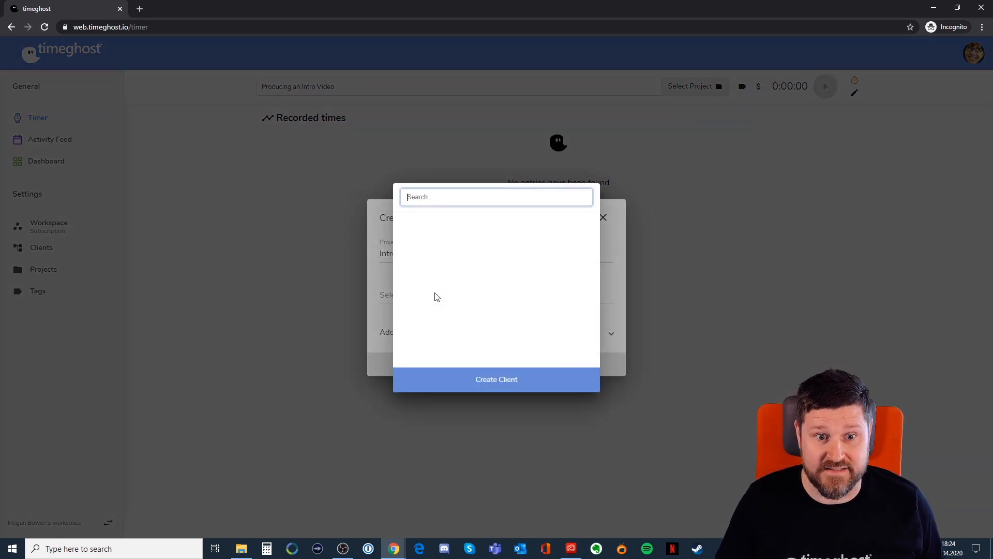
{"action": "left_click", "coordinate": [486, 379]}
{"action": "left_click", "coordinate": [436, 266]}
{"action": "type", "text": "You People"}
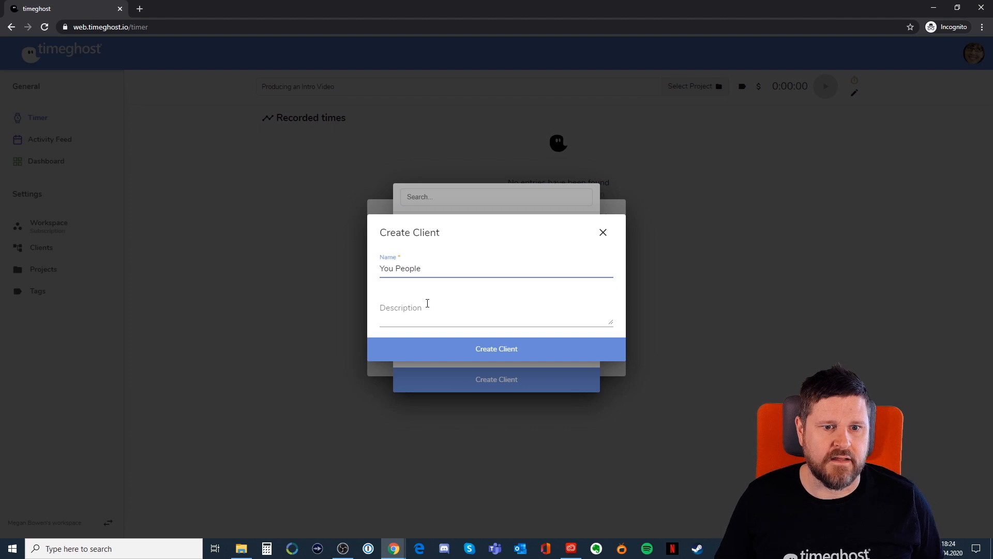
{"action": "left_click", "coordinate": [421, 316]}
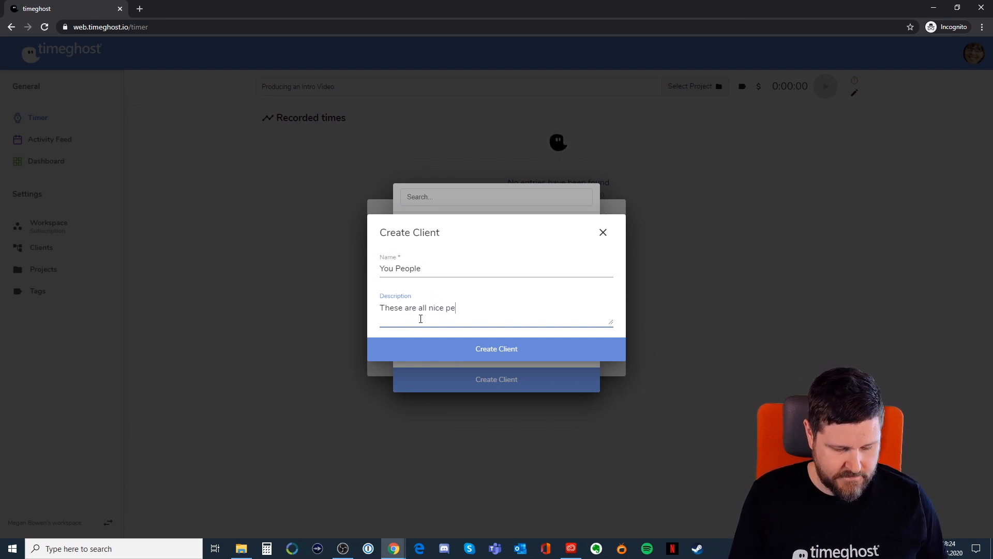
{"action": "left_click", "coordinate": [483, 350]}
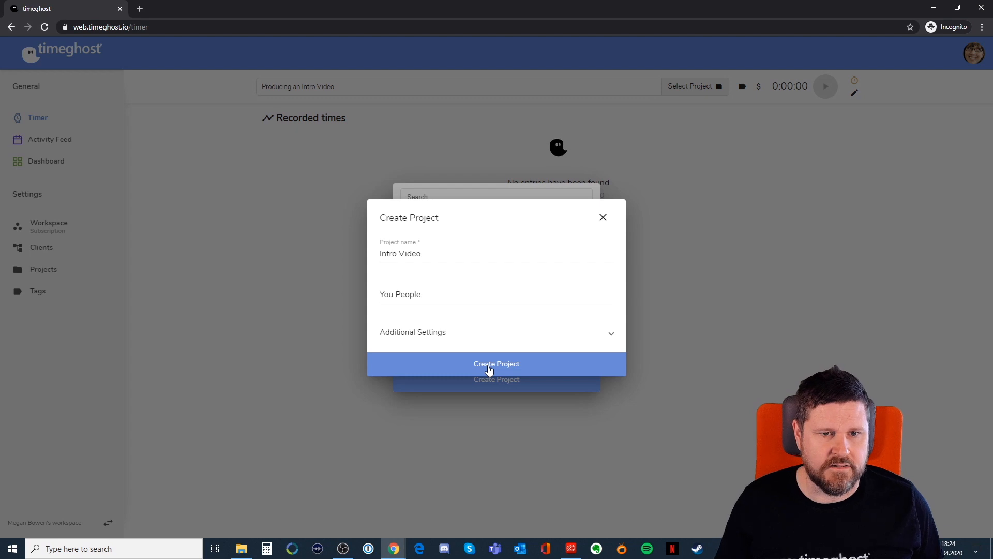
{"action": "left_click", "coordinate": [489, 369]}
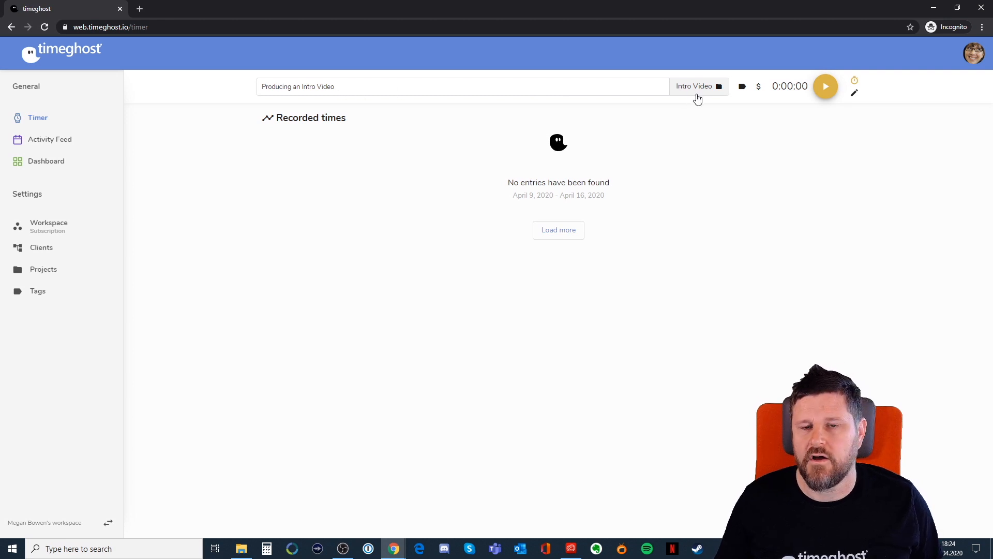
Record the intro video task by running and stopping the timer, and set the recorded entry's start time to 18:00
{"action": "left_click", "coordinate": [824, 88]}
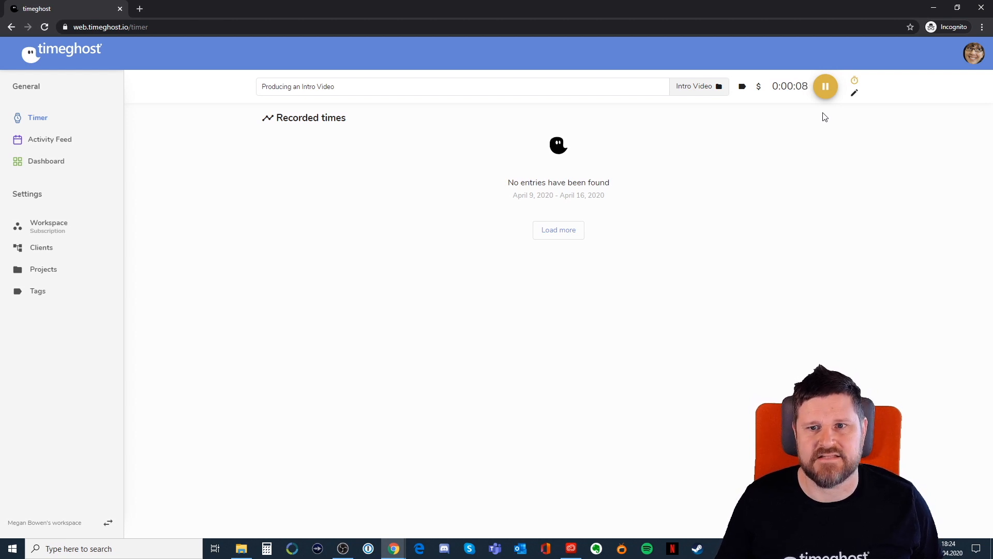
{"action": "left_click", "coordinate": [825, 87]}
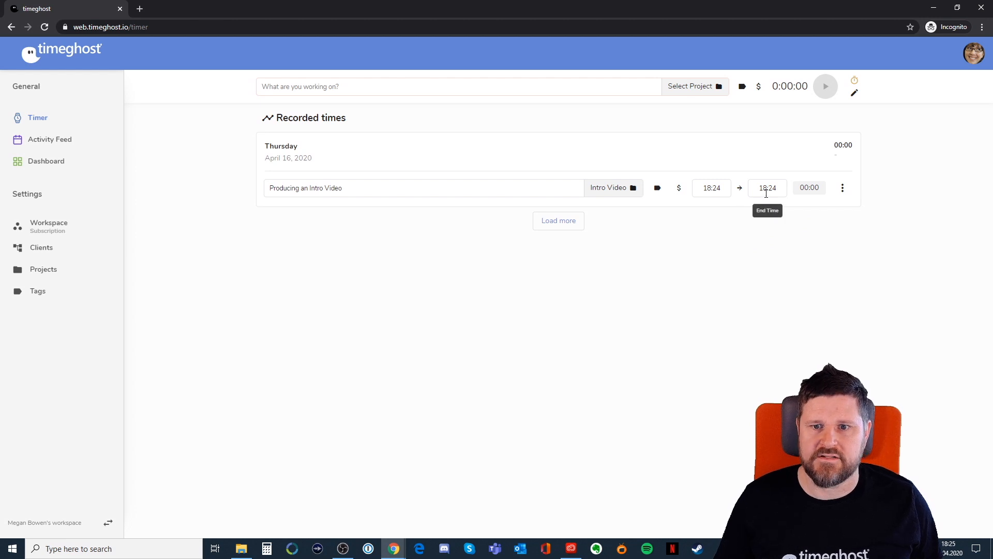
{"action": "left_click", "coordinate": [714, 189]}
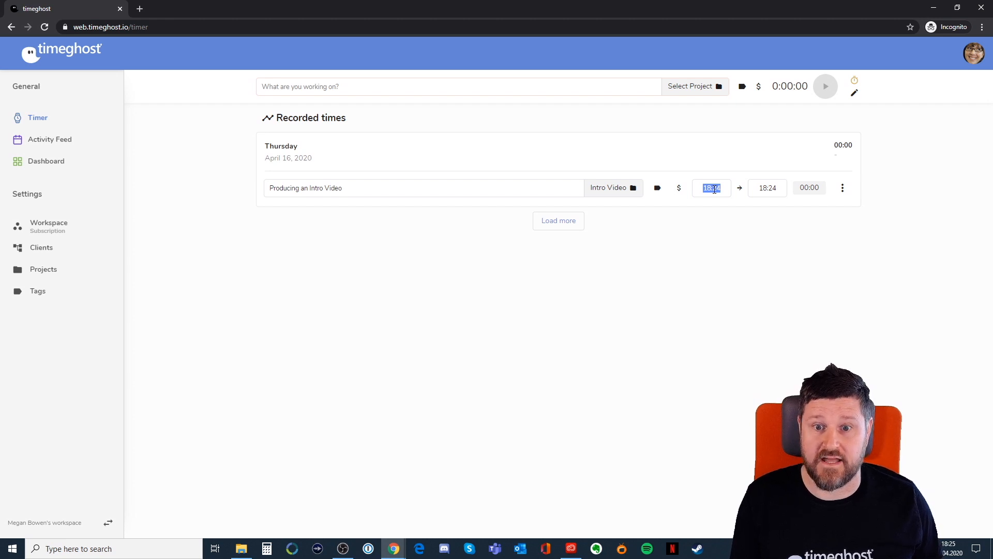
{"action": "type", "text": "18:00"}
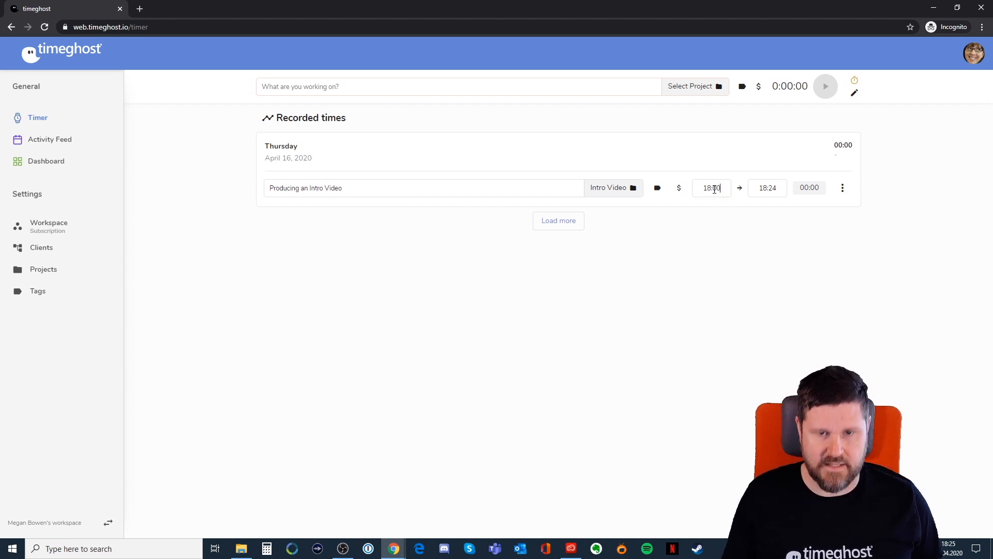
{"action": "key", "text": "Return"}
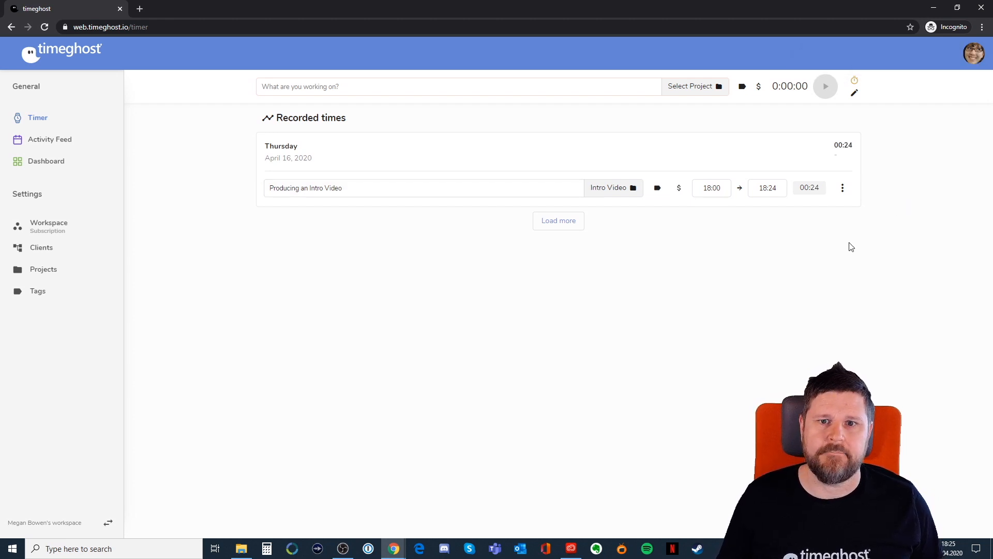
Fill in a manual time entry dated Apr 15, 2020, described as "Preparation for Video" and assigned to the Intro Video project
{"action": "left_click", "coordinate": [855, 100]}
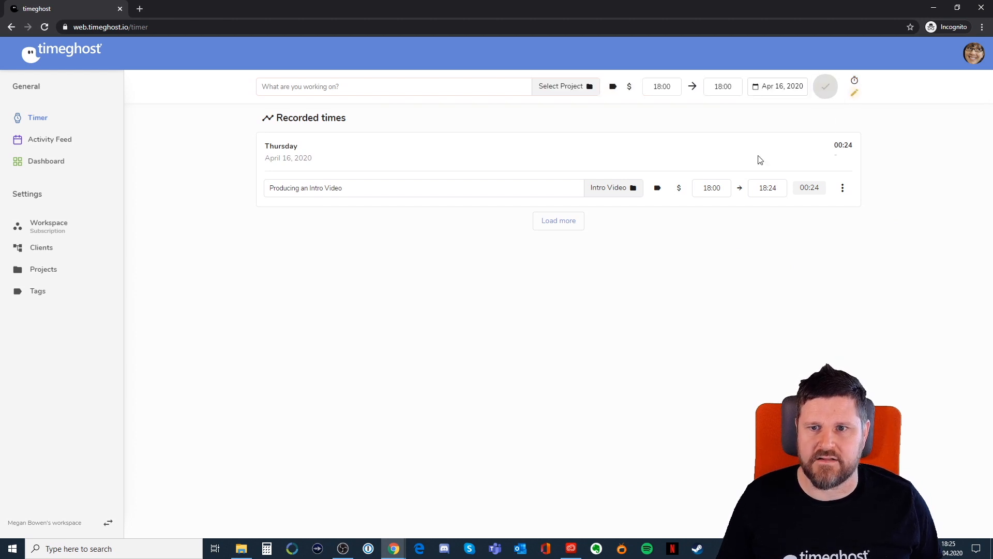
{"action": "left_click", "coordinate": [758, 88]}
{"action": "left_click", "coordinate": [776, 177]}
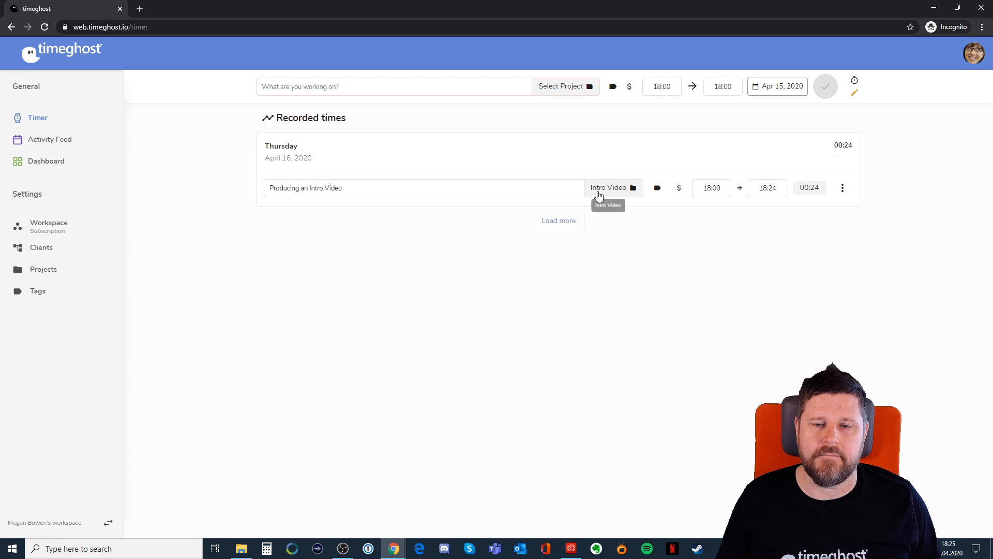
{"action": "left_click", "coordinate": [496, 92]}
{"action": "type", "text": "Preparation for Video"}
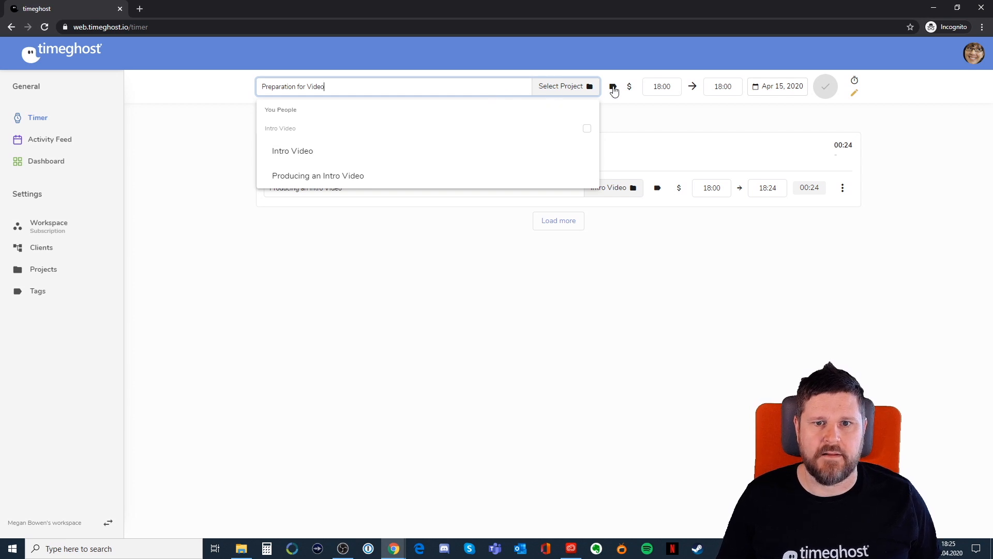
{"action": "left_click", "coordinate": [578, 89]}
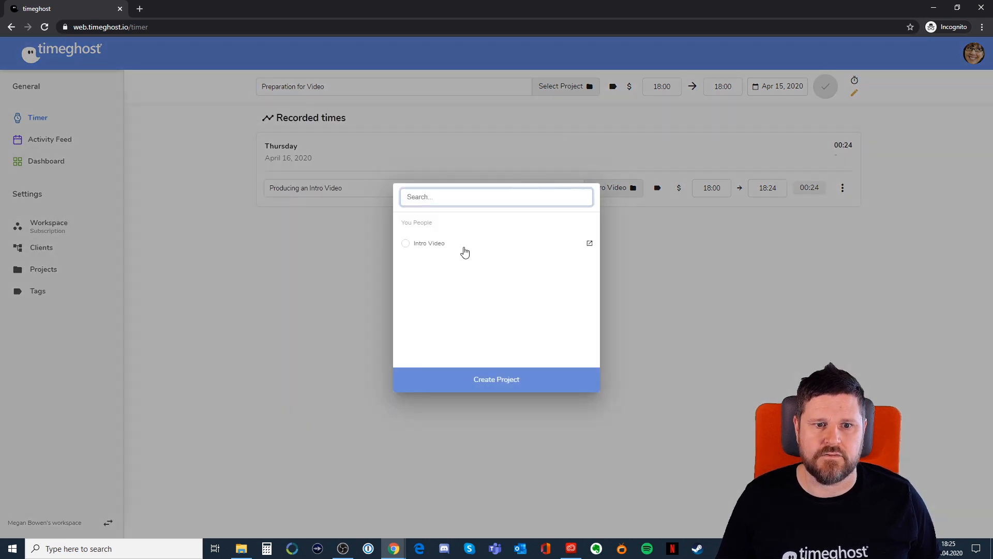
{"action": "left_click", "coordinate": [429, 244]}
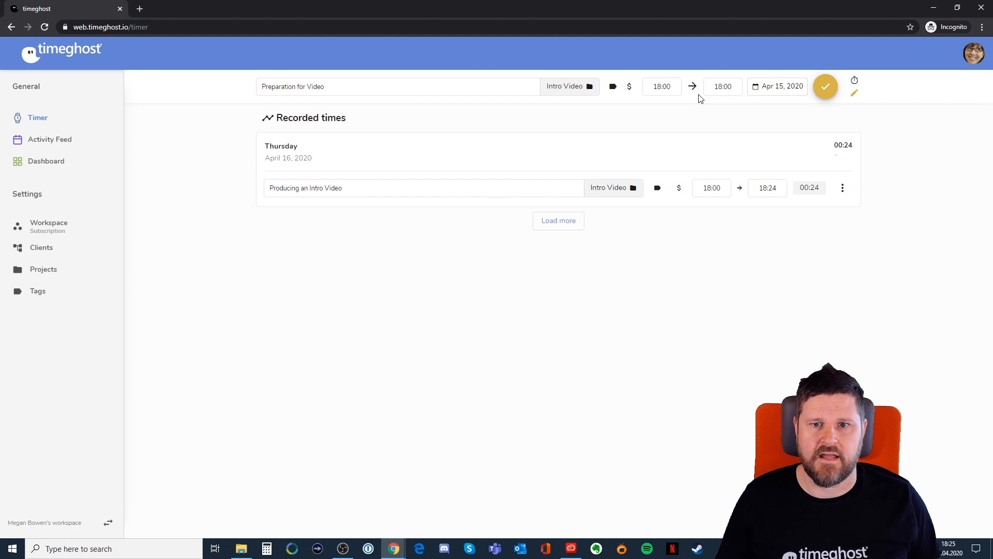
Set the manual entry's start time to 8:00 and save the entry
{"action": "left_click", "coordinate": [658, 86]}
{"action": "type", "text": "18:"}
{"action": "type", "text": "00"}
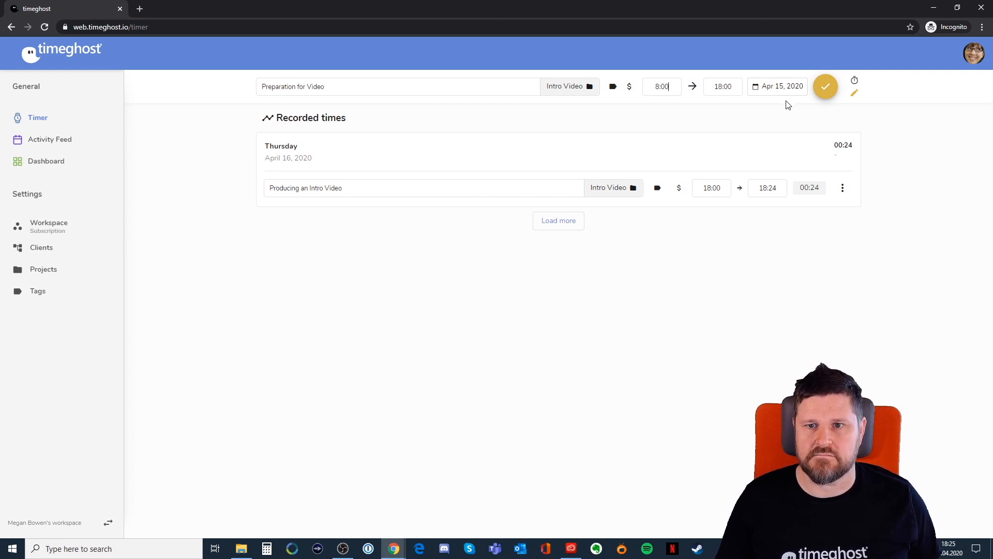
{"action": "left_click", "coordinate": [829, 92]}
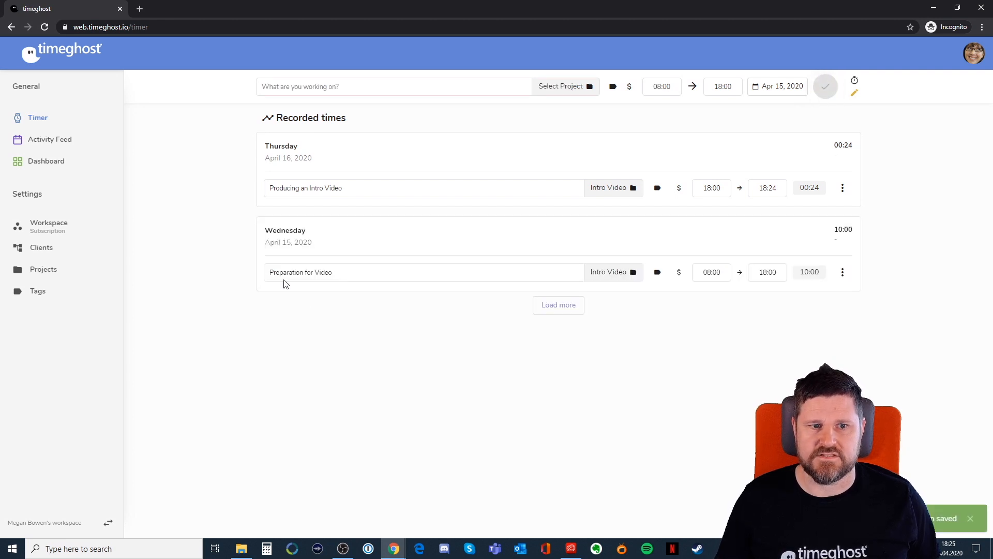
{"action": "left_click", "coordinate": [341, 273]}
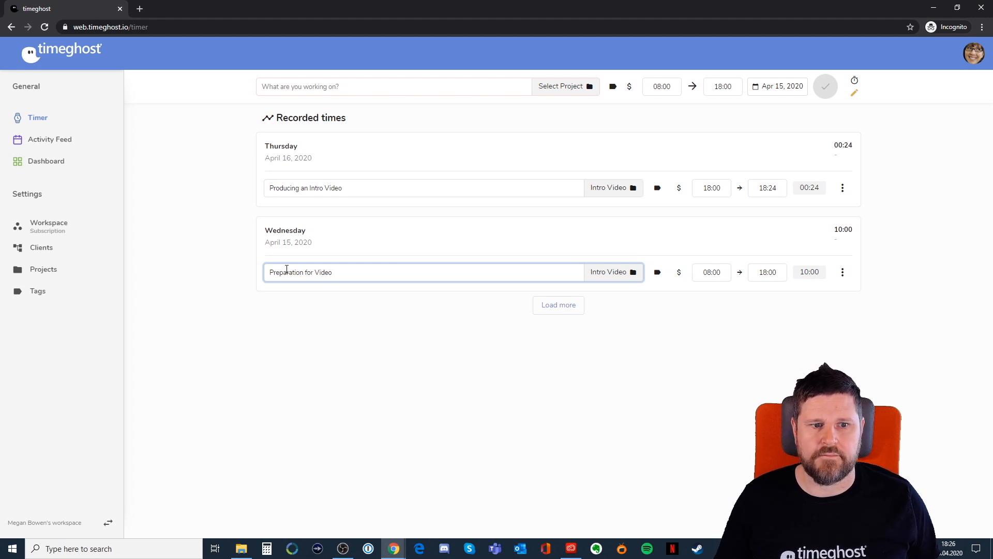
{"action": "left_click", "coordinate": [391, 350]}
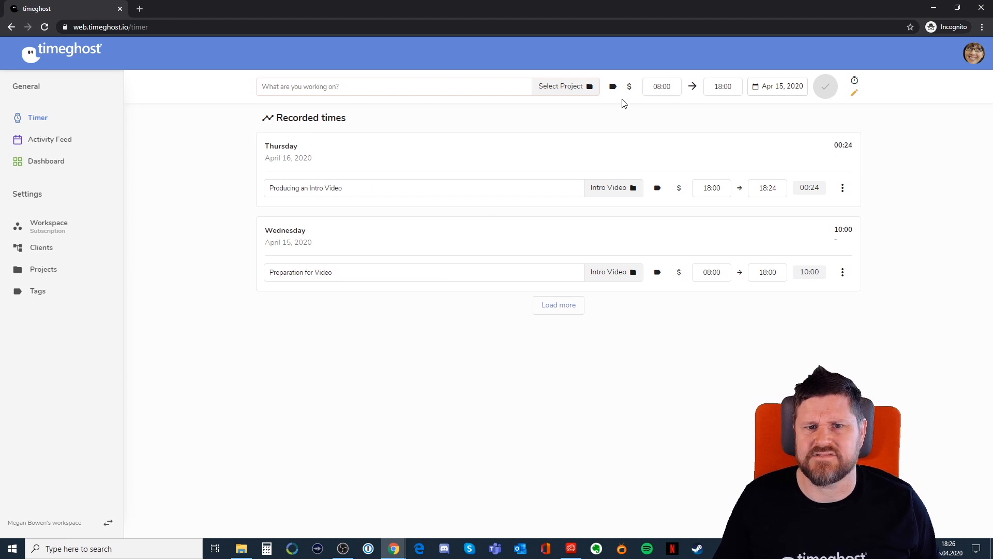
Mark the "Producing an Intro Video" entry as billable
{"action": "left_click", "coordinate": [680, 188]}
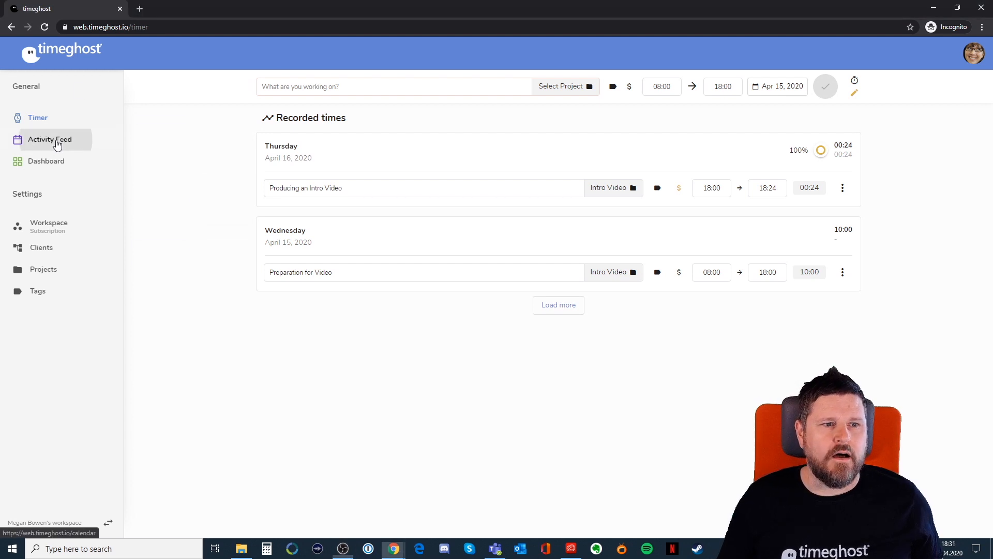
Open the Activity Feed and look through its calendar events and documents from recent days
{"action": "left_click", "coordinate": [57, 144]}
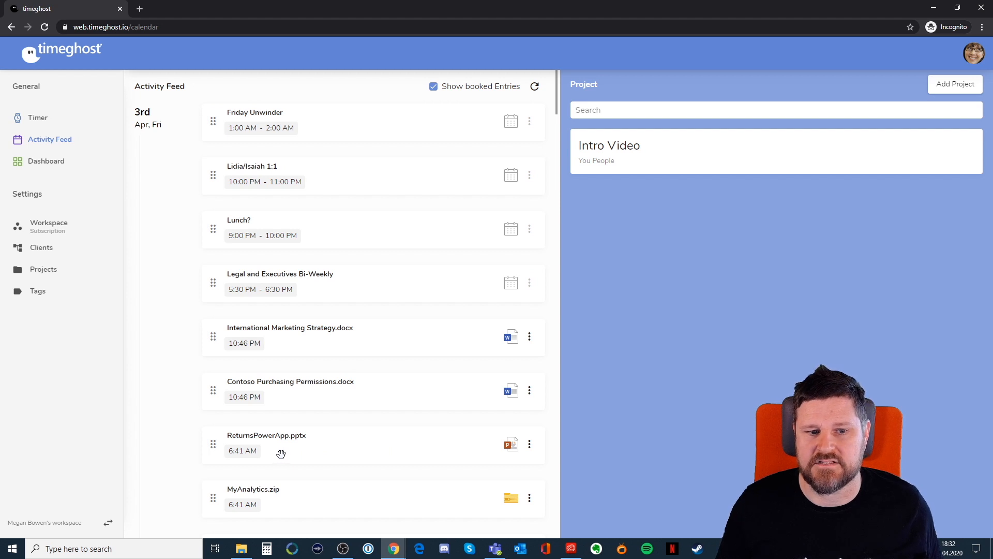
{"action": "scroll", "coordinate": [340, 445], "scroll_direction": "down", "scroll_amount": 3}
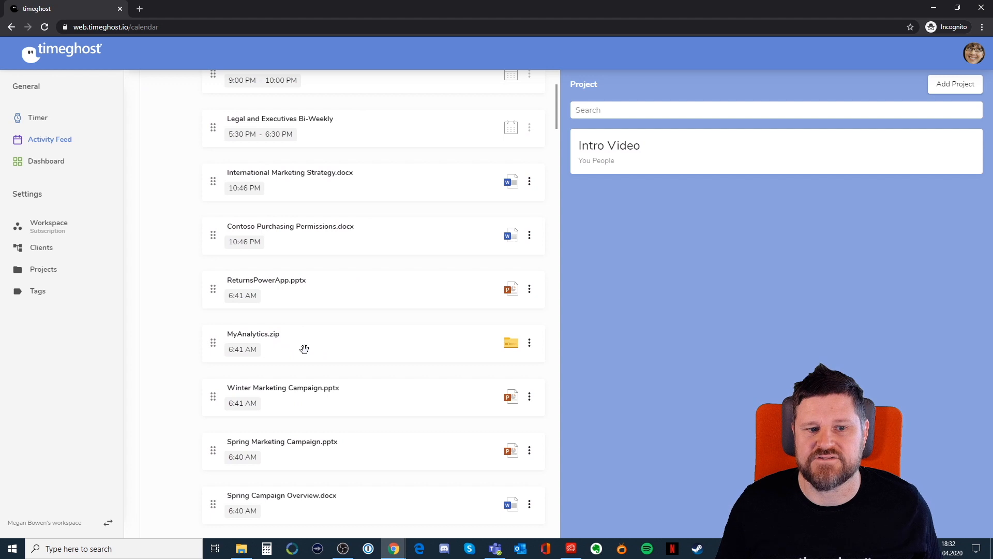
{"action": "scroll", "coordinate": [369, 419], "scroll_direction": "down", "scroll_amount": 6}
{"action": "scroll", "coordinate": [368, 419], "scroll_direction": "down", "scroll_amount": 20}
{"action": "scroll", "coordinate": [367, 417], "scroll_direction": "down", "scroll_amount": 12}
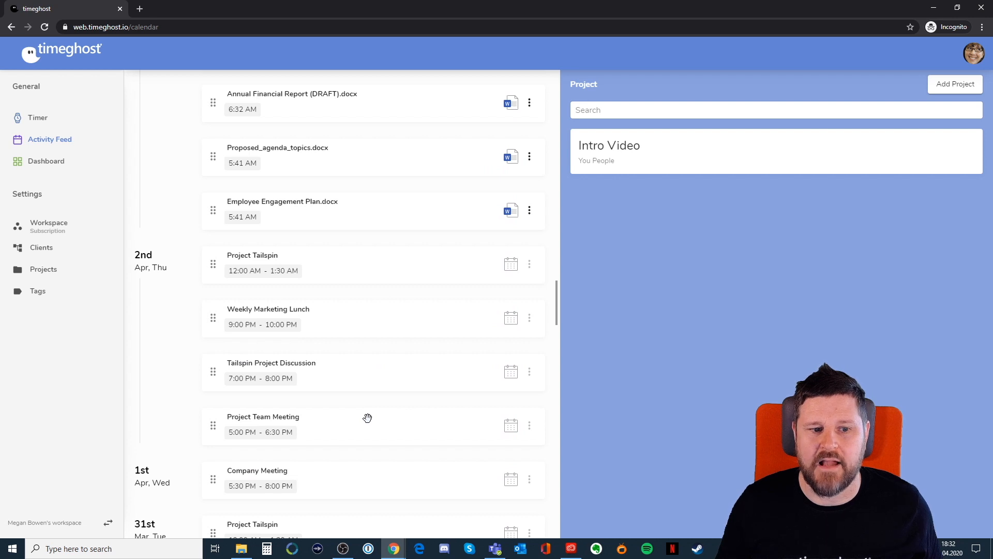
{"action": "scroll", "coordinate": [368, 418], "scroll_direction": "up", "scroll_amount": 20}
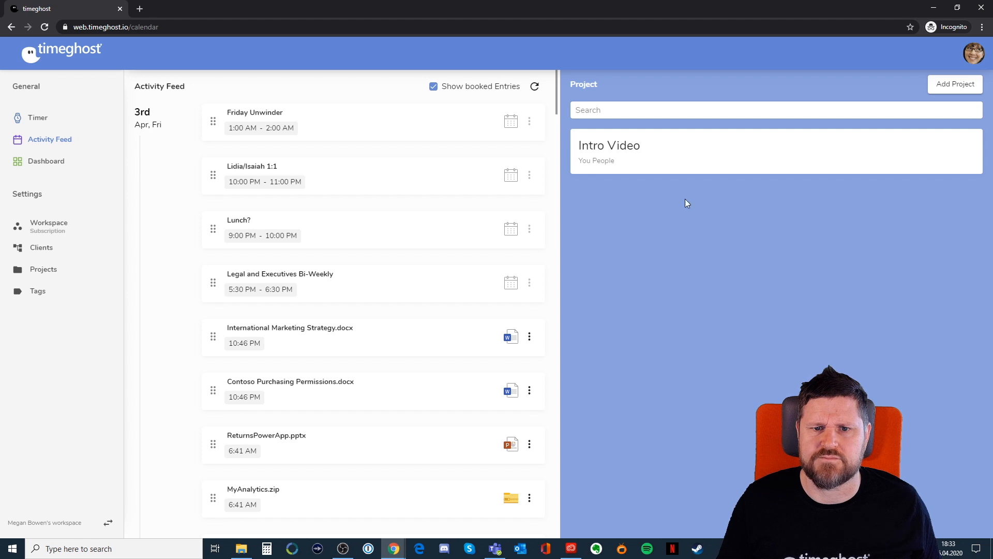
Create a project named "Boring Meetings" for the client You People
{"action": "left_click", "coordinate": [958, 86]}
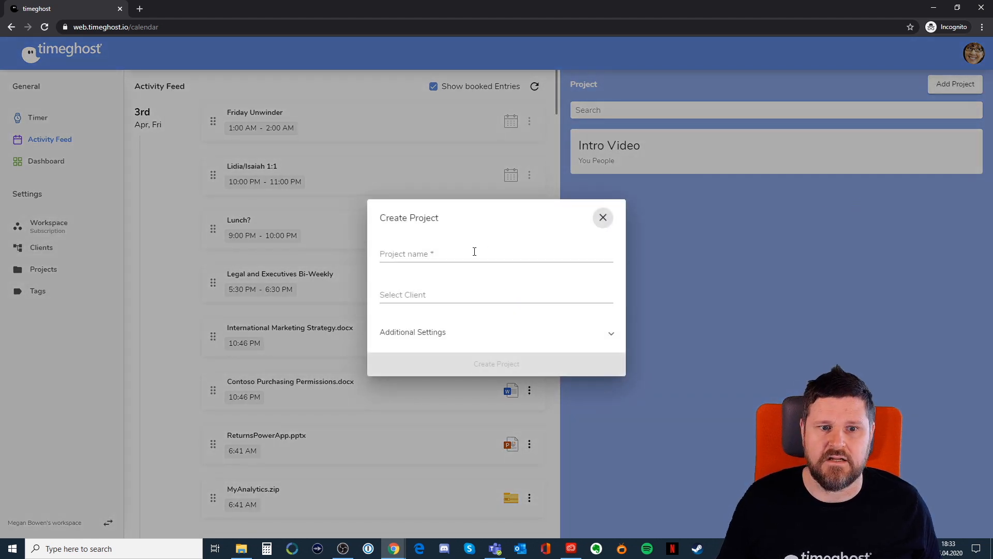
{"action": "left_click", "coordinate": [447, 252]}
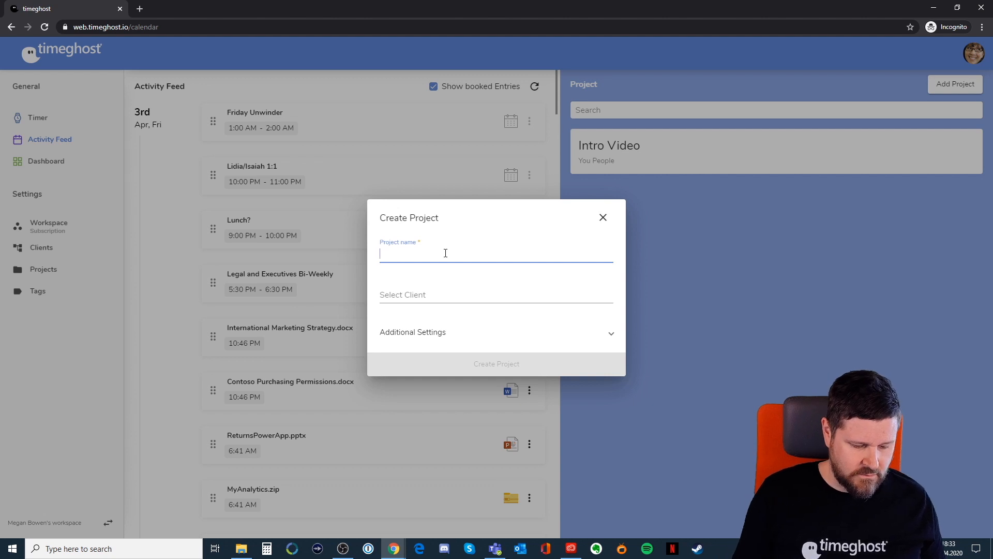
{"action": "type", "text": "Boring Meetings"}
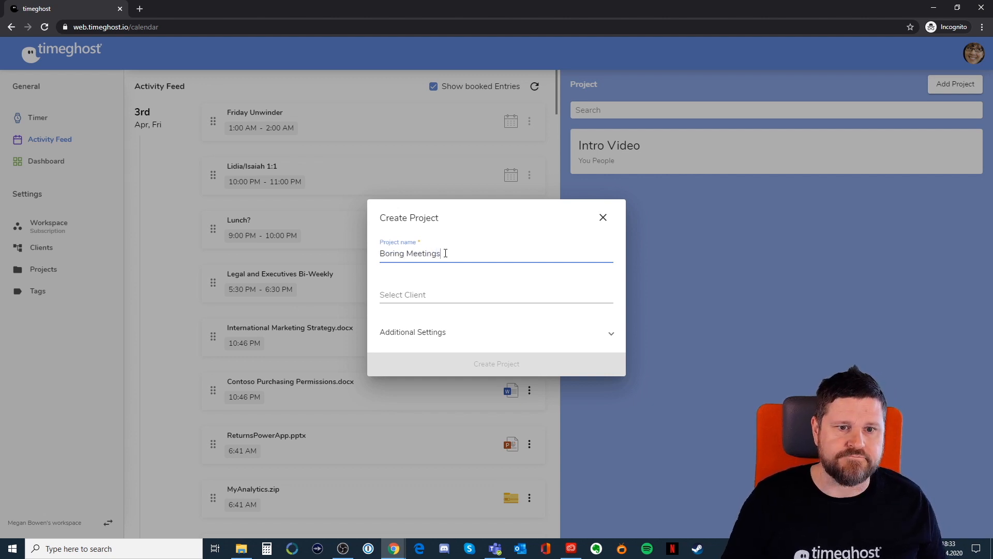
{"action": "left_click", "coordinate": [460, 301]}
{"action": "left_click", "coordinate": [428, 226]}
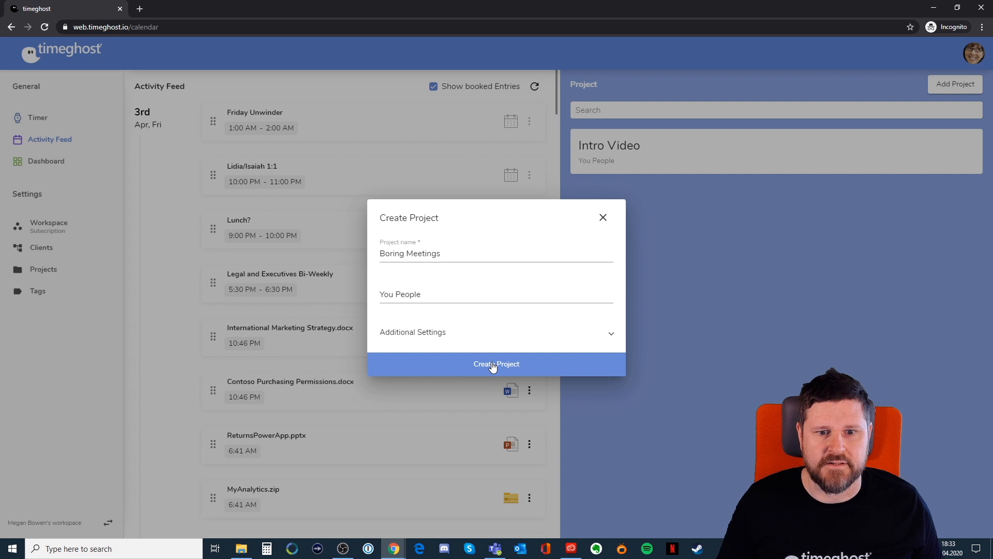
{"action": "left_click", "coordinate": [492, 366]}
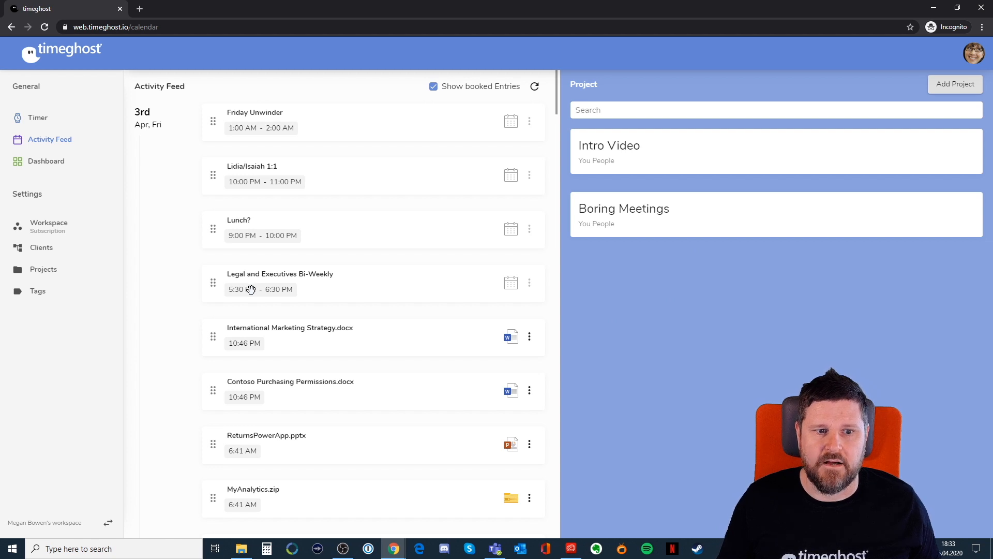
Book the "Legal and Executives Bi-Weekly" meeting to the Boring Meetings project as billable and check it among the older recorded times
{"action": "left_click_drag", "start_coordinate": [250, 289], "coordinate": [596, 224]}
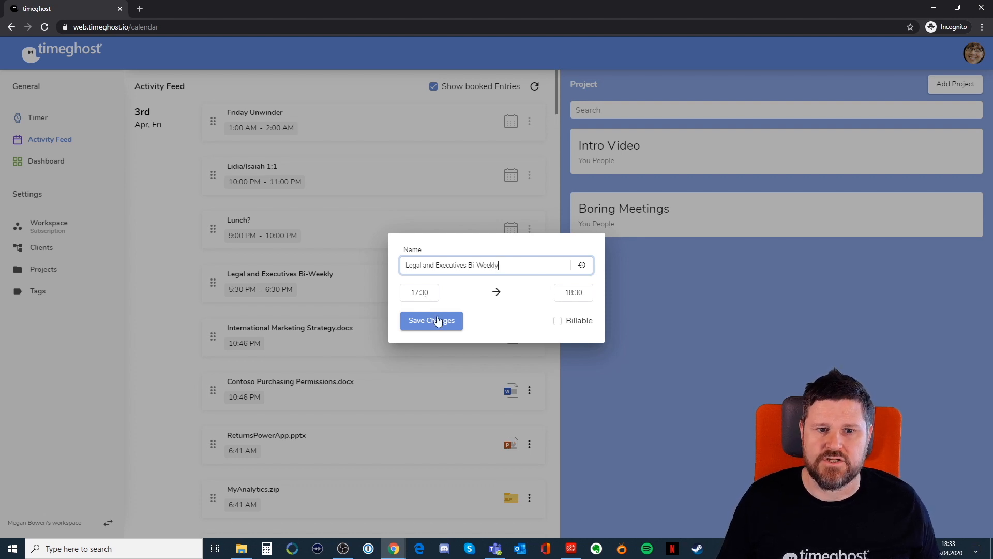
{"action": "left_click", "coordinate": [558, 322]}
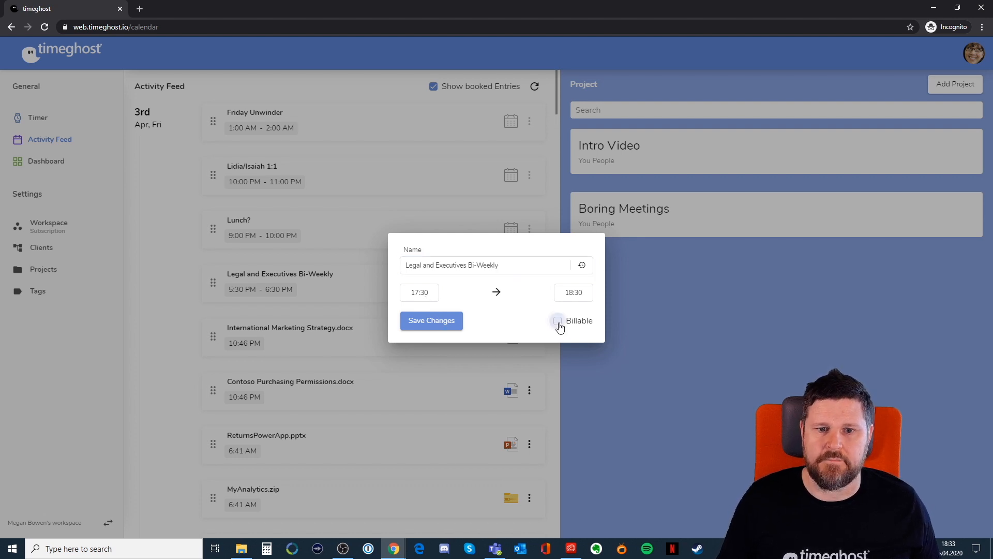
{"action": "left_click", "coordinate": [430, 321]}
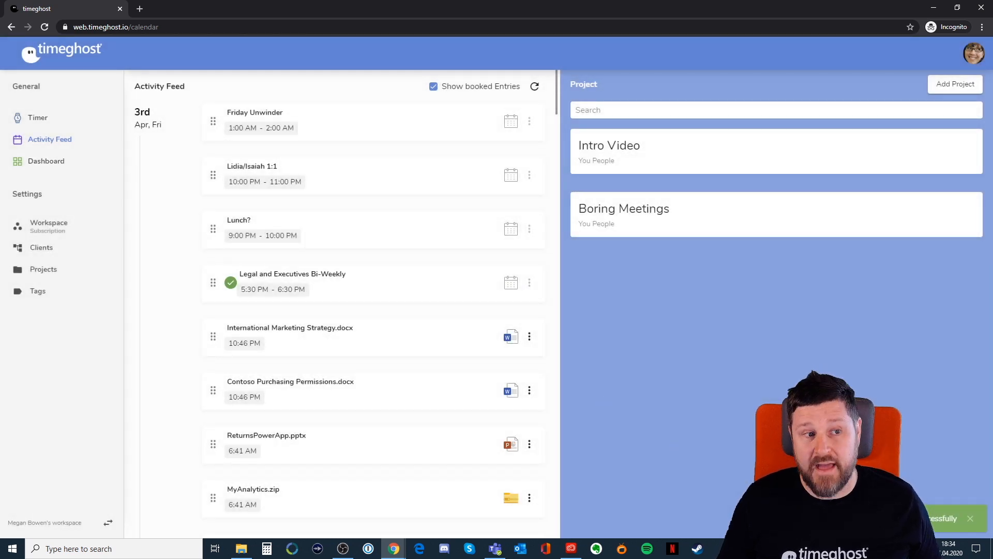
{"action": "left_click", "coordinate": [46, 122]}
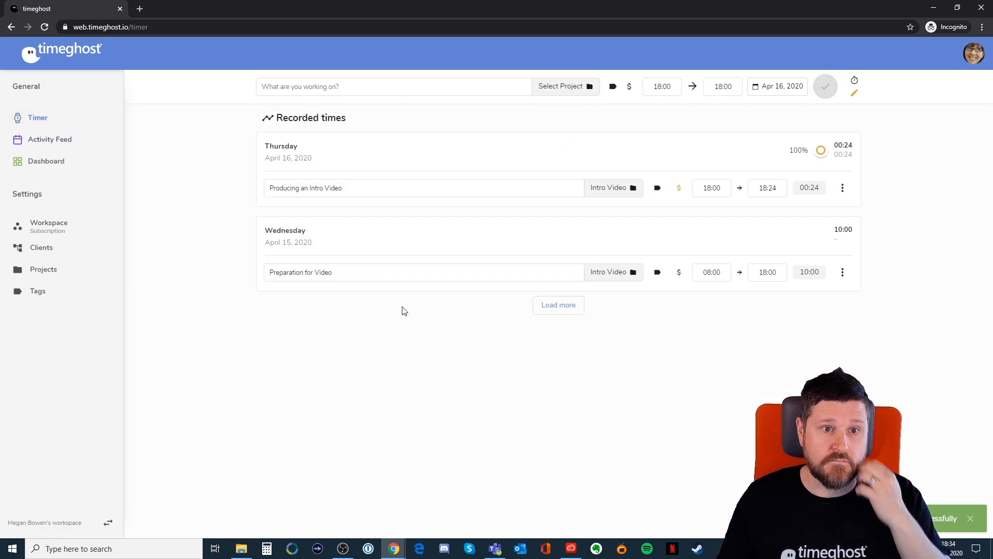
{"action": "left_click", "coordinate": [551, 305]}
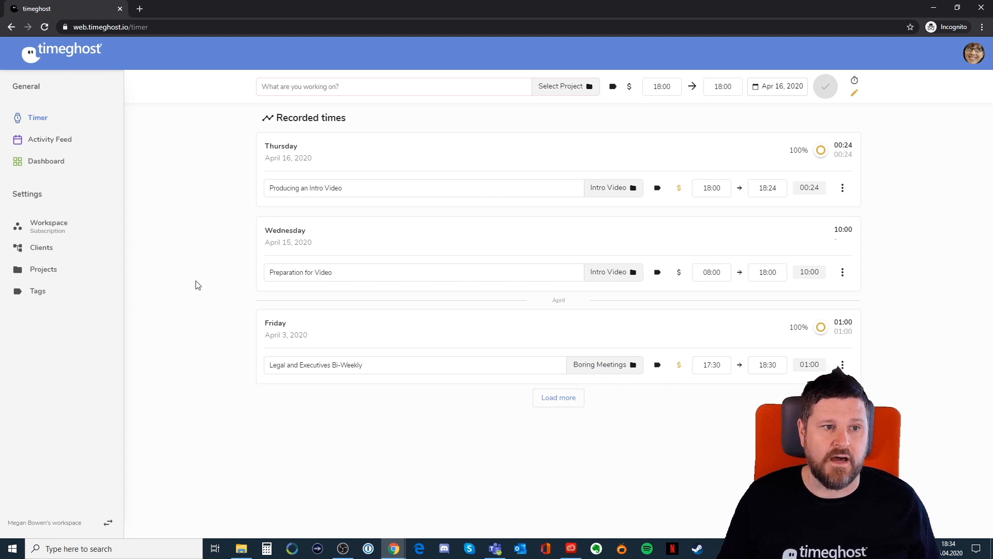
Book "Contoso Purchasing Permissions.docx" from the Activity Feed to the Intro Video project with a start time of 21:46
{"action": "left_click", "coordinate": [44, 139]}
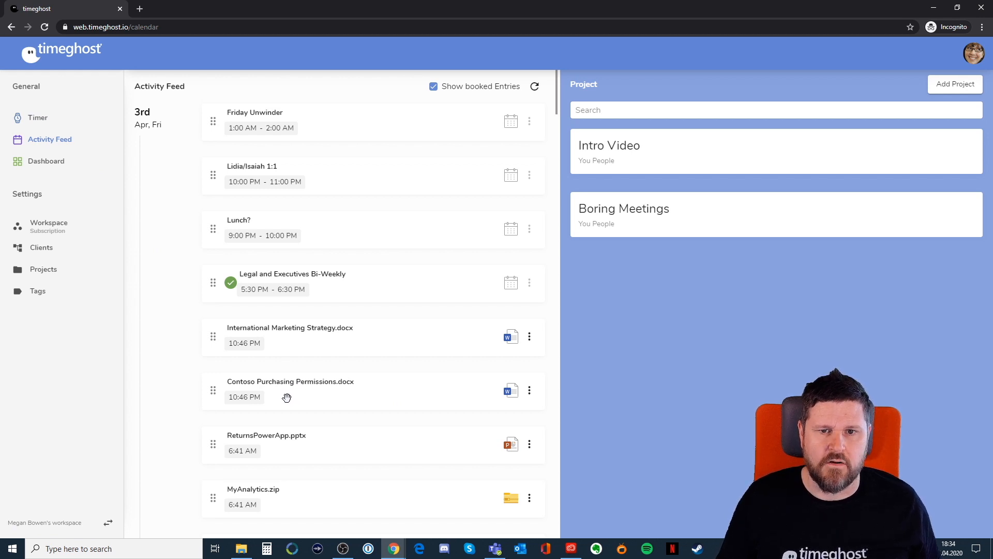
{"action": "left_click_drag", "start_coordinate": [283, 394], "coordinate": [619, 159]}
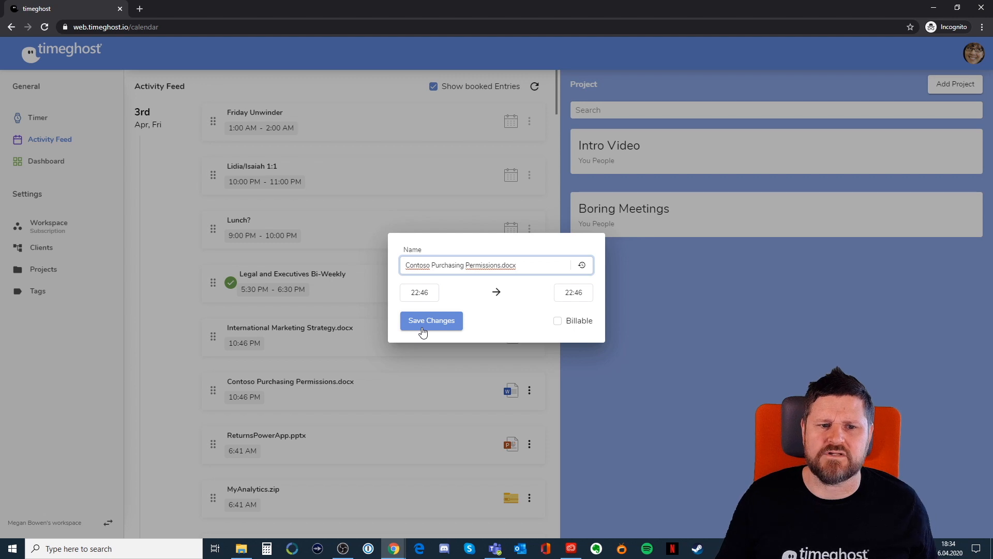
{"action": "left_click", "coordinate": [428, 294]}
{"action": "double_click", "coordinate": [428, 293]}
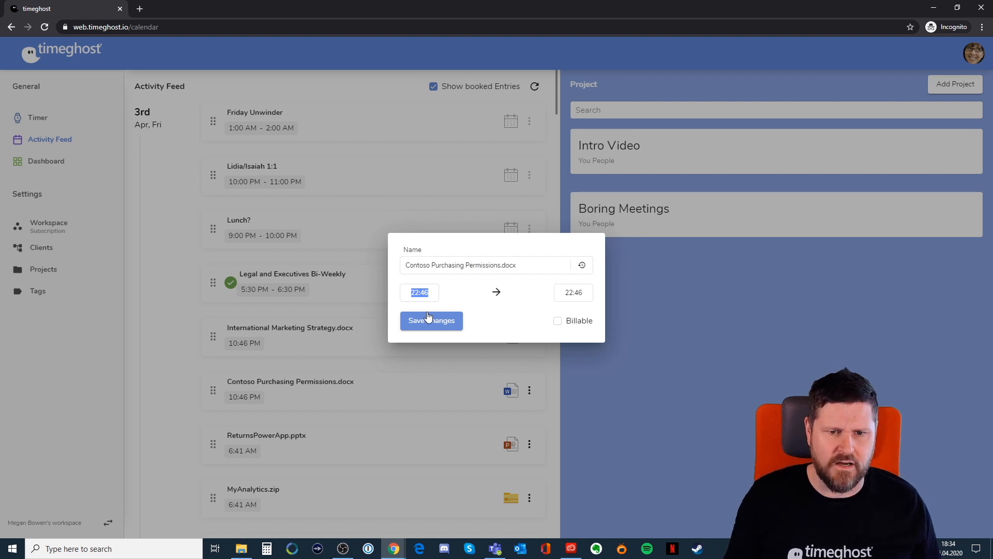
{"action": "type", "text": "21"}
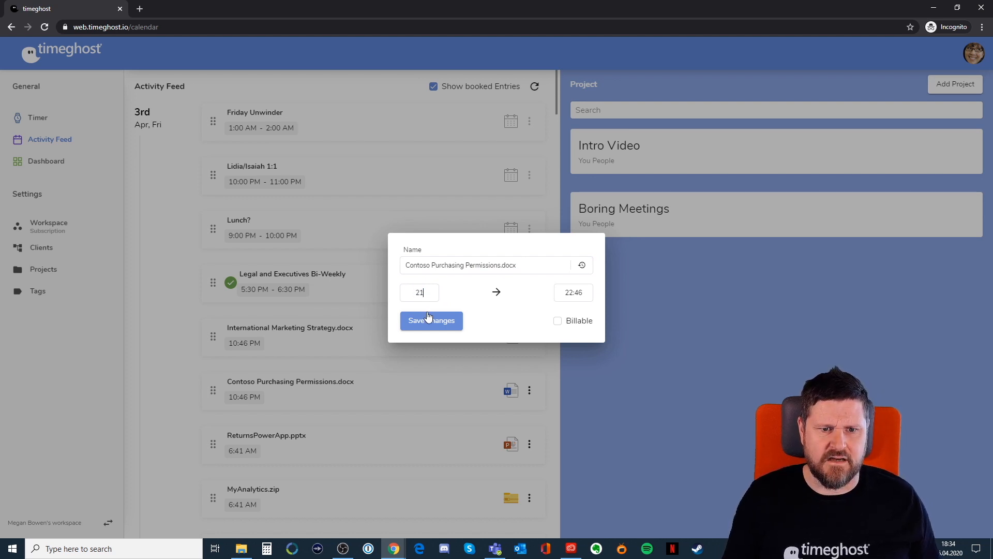
{"action": "type", "text": ":"}
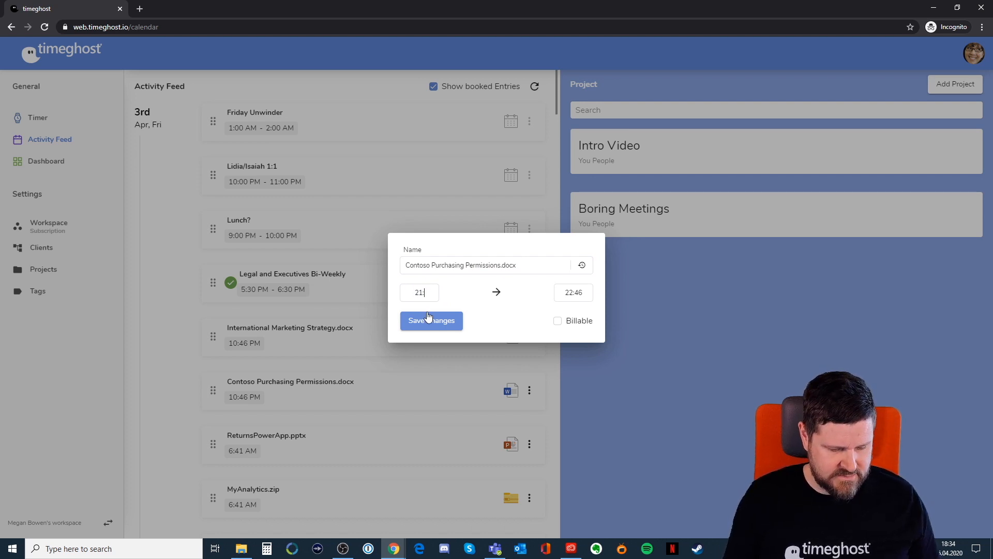
{"action": "type", "text": "46"}
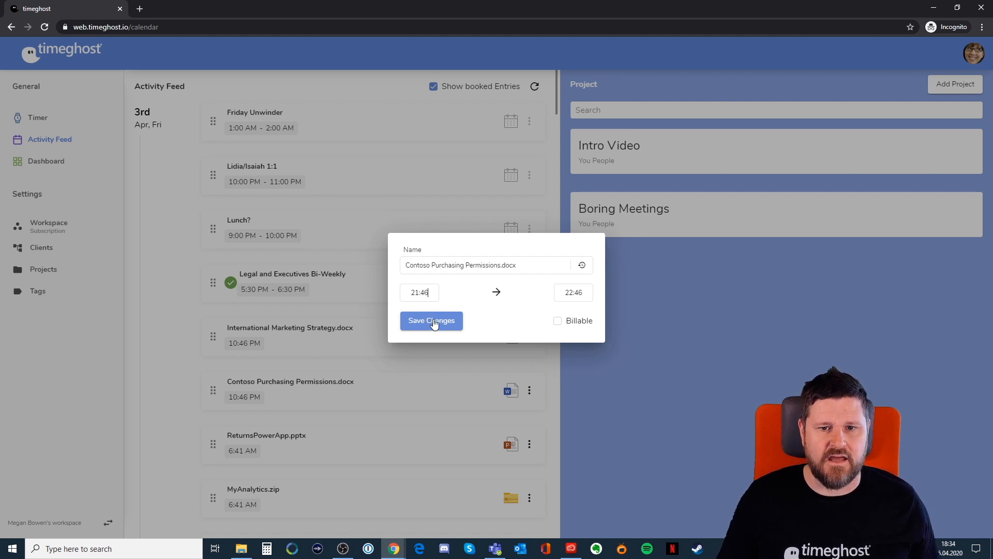
{"action": "left_click", "coordinate": [432, 321]}
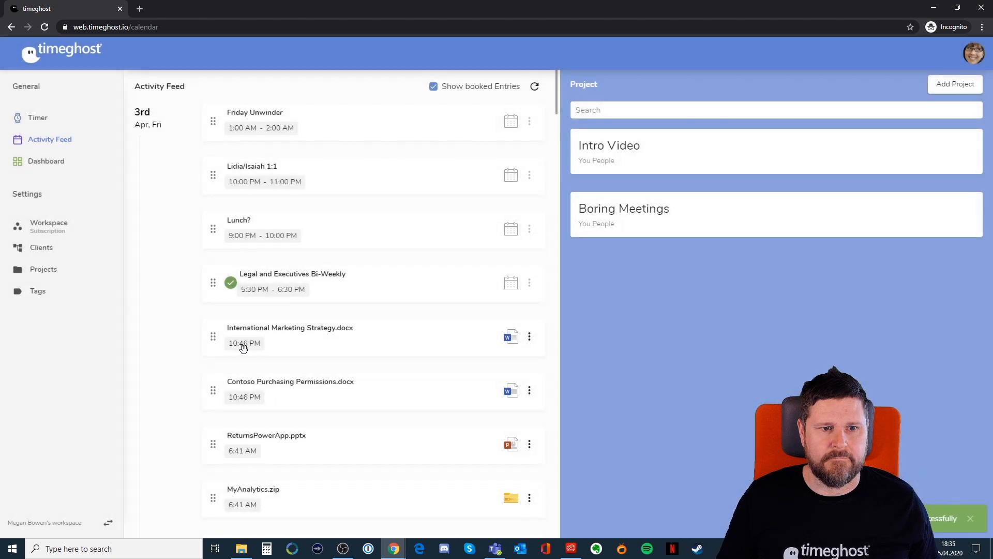
Change the recorded Contoso document entry's description to Time writing in "Contoso Purchasing Permissions.docx" and mark the entry as billable
{"action": "left_click", "coordinate": [32, 117]}
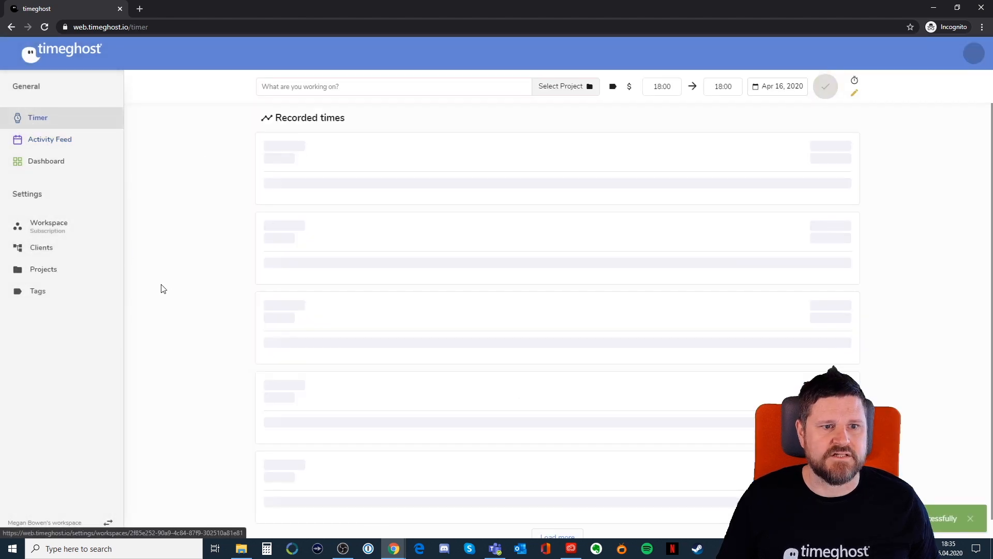
{"action": "left_click", "coordinate": [571, 305]}
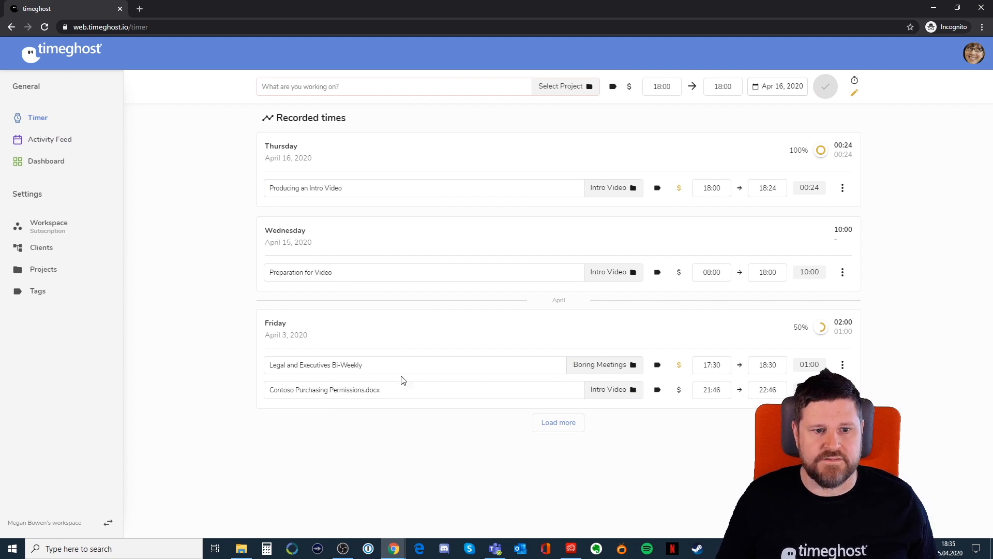
{"action": "left_click", "coordinate": [362, 391]}
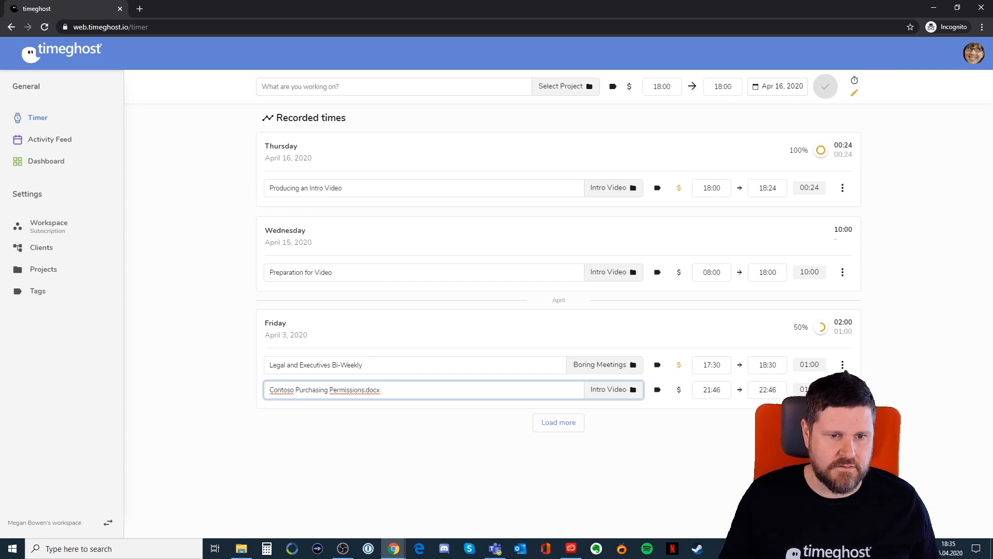
{"action": "left_click", "coordinate": [271, 389]}
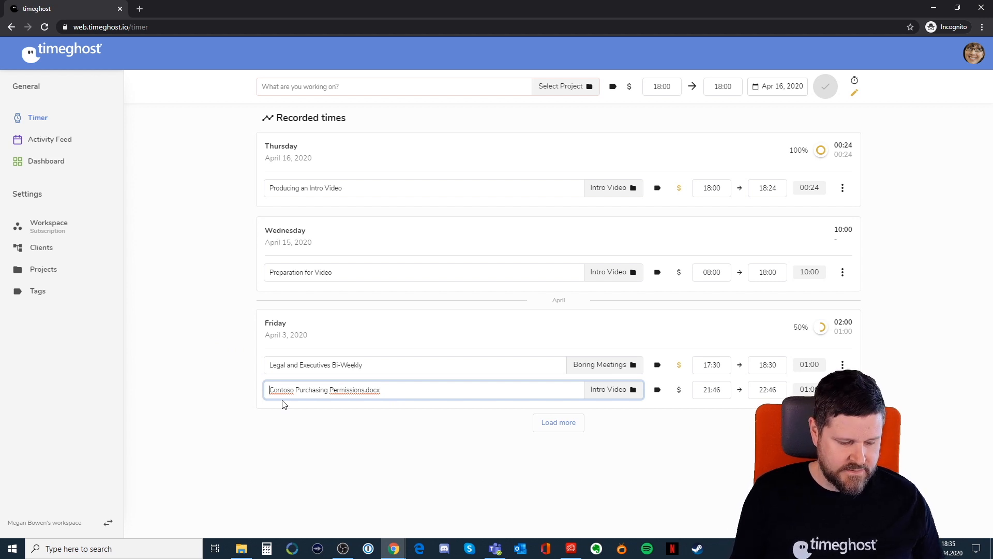
{"action": "type", "text": "Time Wi"}
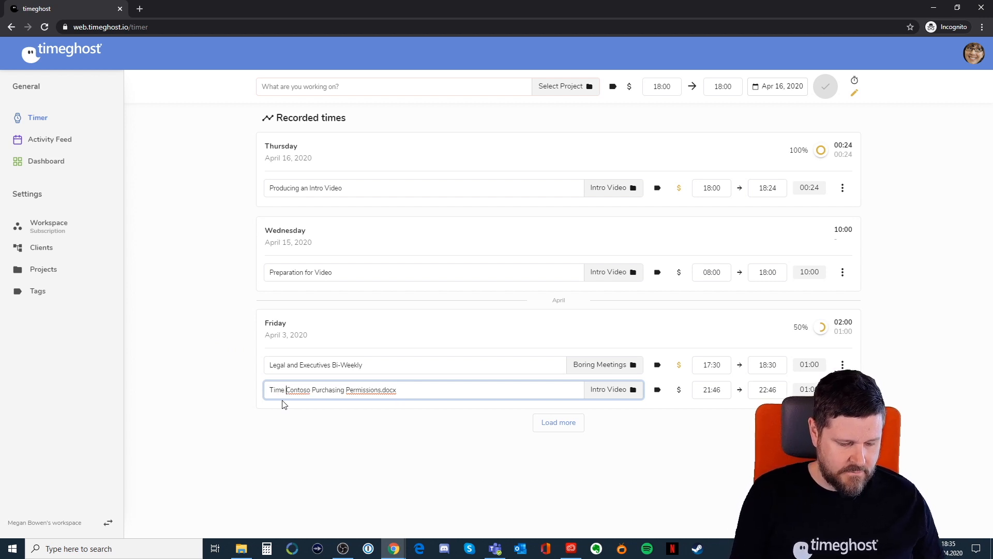
{"action": "key", "text": "BackSpace"}
{"action": "key", "text": "BackSpace"}
{"action": "type", "text": "writing "}
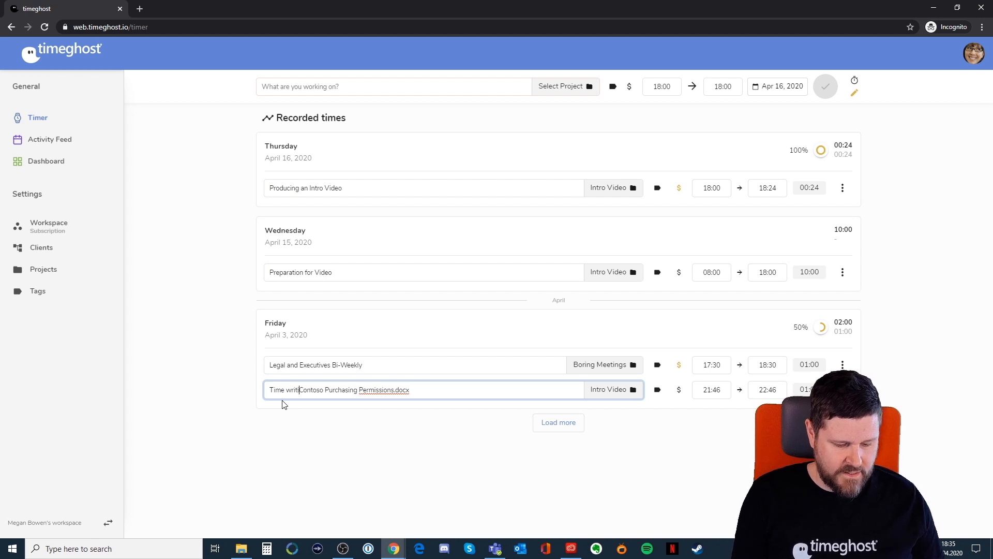
{"action": "type", "text": "in \""}
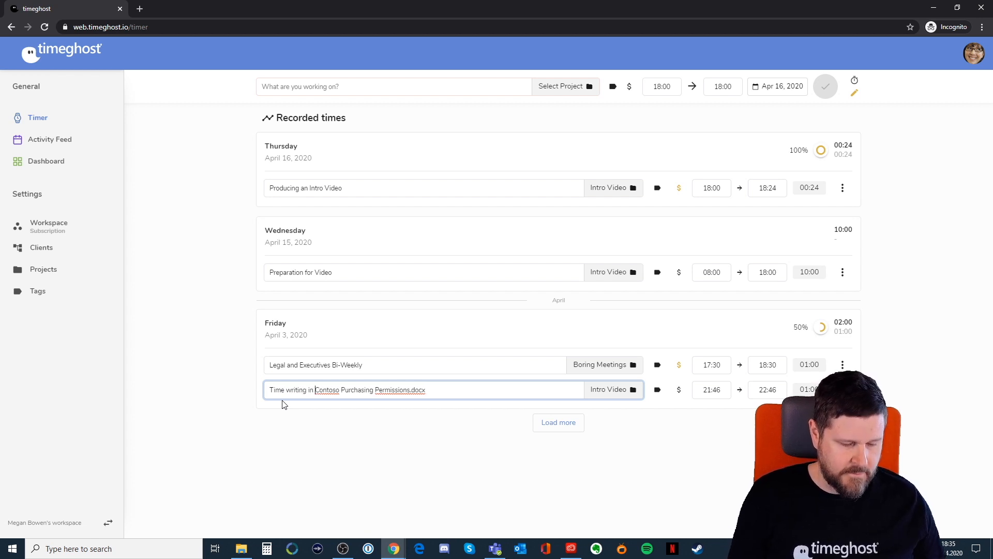
{"action": "left_click", "coordinate": [450, 389]}
{"action": "type", "text": "\""}
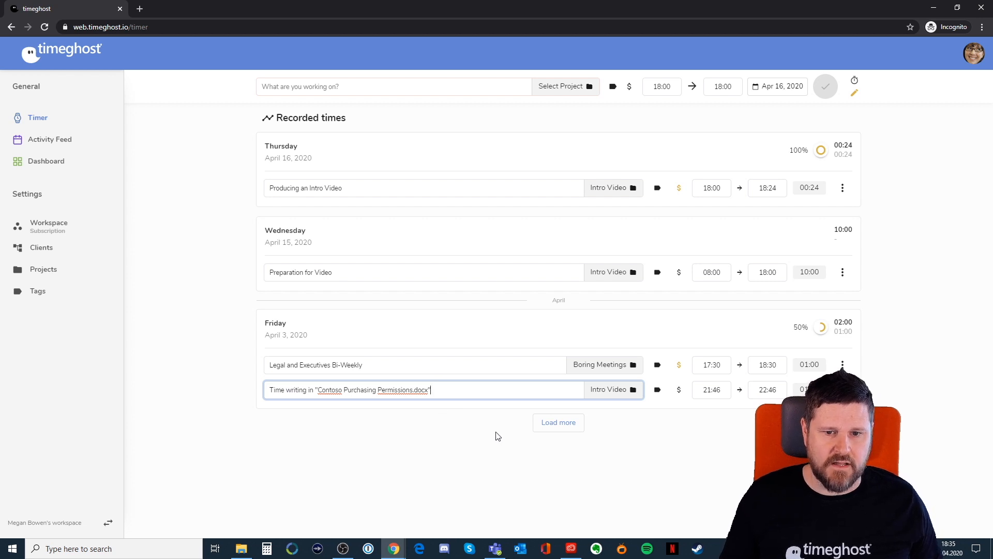
{"action": "left_click", "coordinate": [528, 406]}
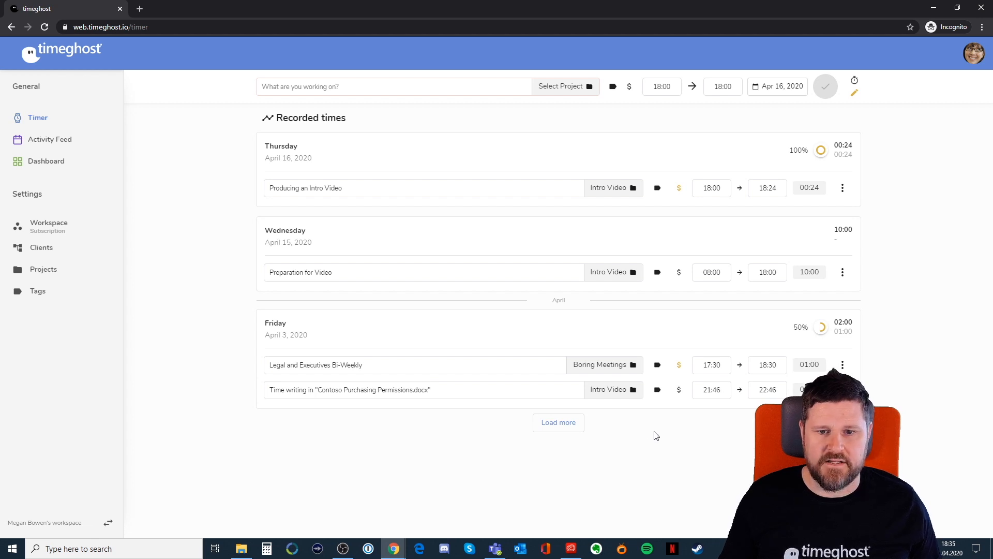
{"action": "left_click", "coordinate": [677, 395]}
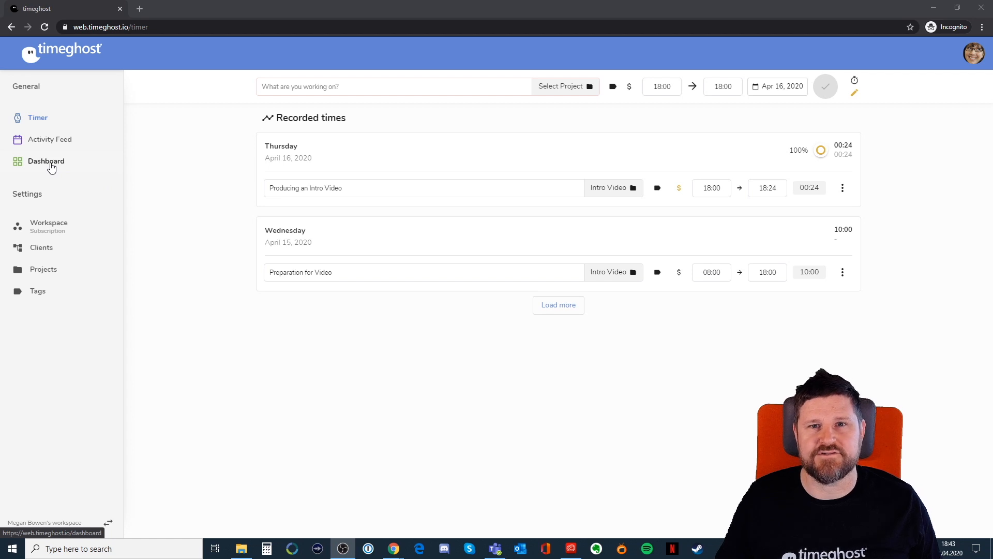
Open the Dashboard and view the billable options and the filter for the weekly report
{"action": "left_click", "coordinate": [48, 162]}
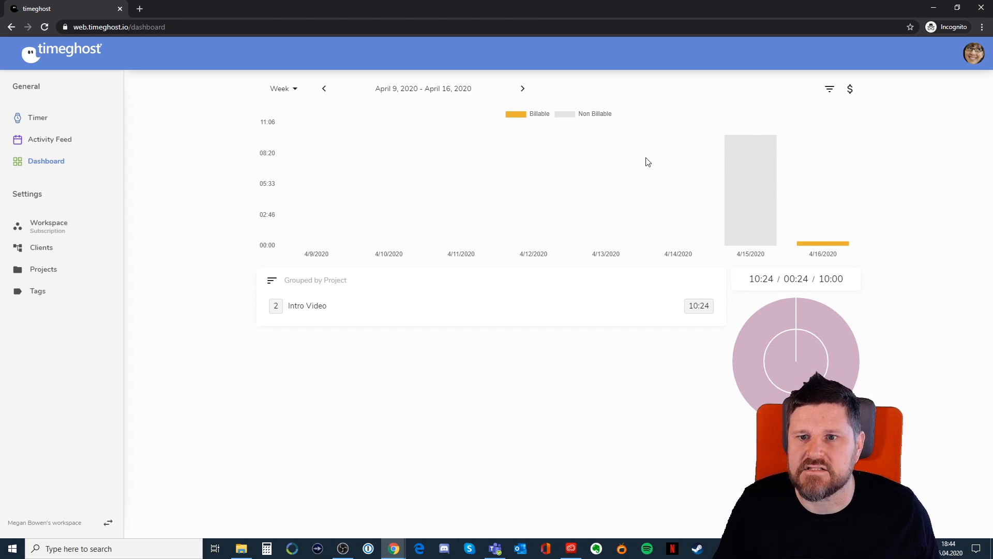
{"action": "left_click", "coordinate": [850, 89]}
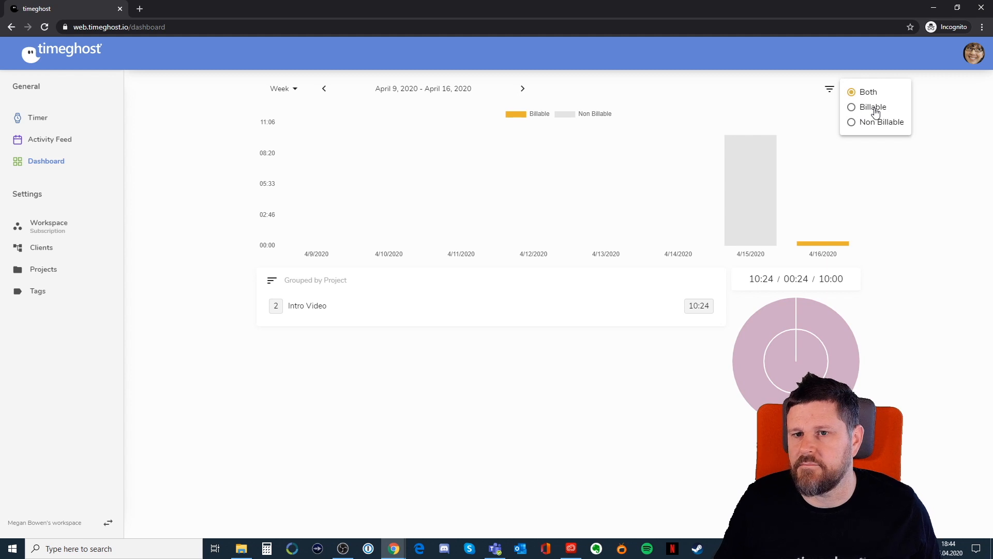
{"action": "left_click", "coordinate": [777, 116]}
{"action": "left_click", "coordinate": [830, 94]}
{"action": "left_click", "coordinate": [831, 92]}
{"action": "left_click", "coordinate": [830, 92]}
{"action": "left_click", "coordinate": [830, 89]}
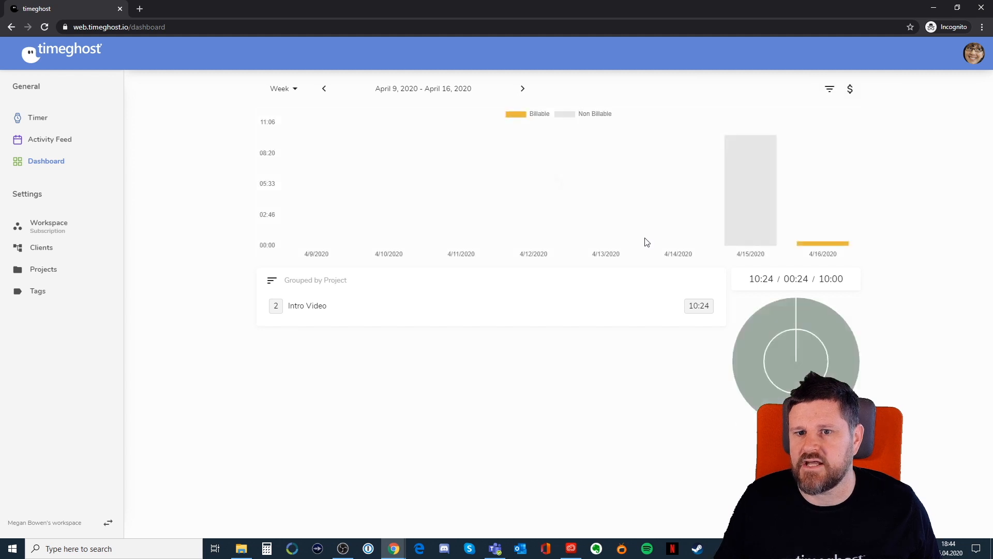
Inspect the billable and non-billable times of the 4/15/2020 and 4/16/2020 bars and expand the Intro Video project's entries
{"action": "mouse_move", "coordinate": [791, 228]}
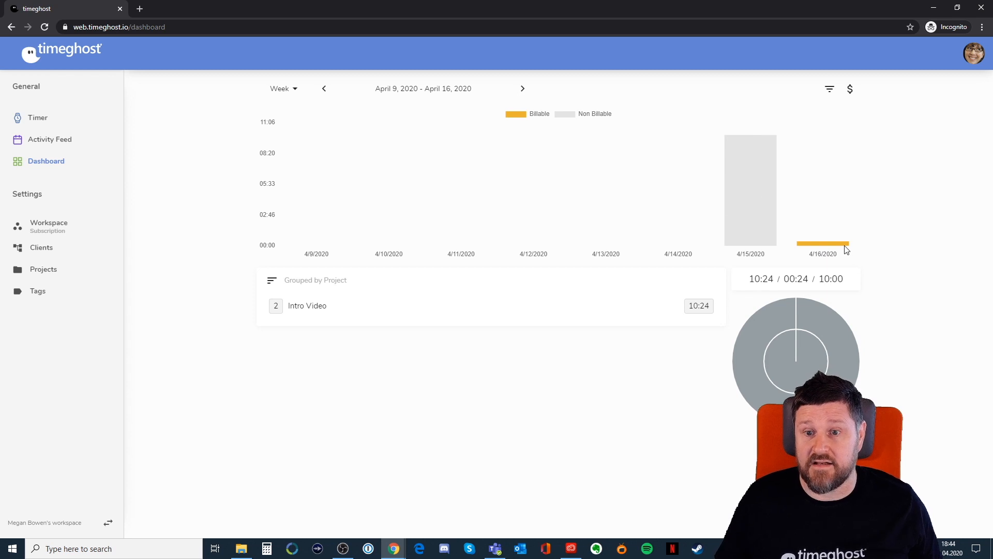
{"action": "mouse_move", "coordinate": [752, 192]}
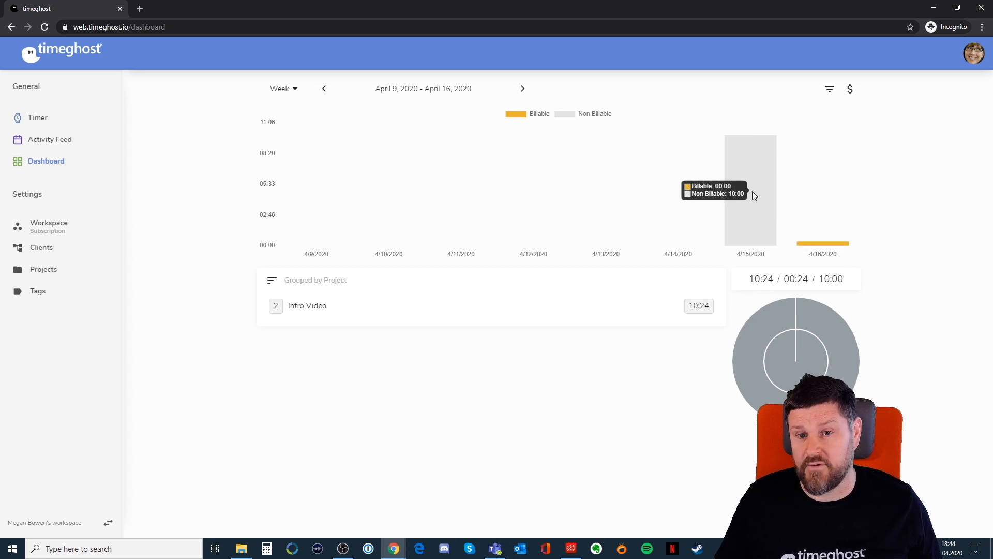
{"action": "mouse_move", "coordinate": [816, 242]}
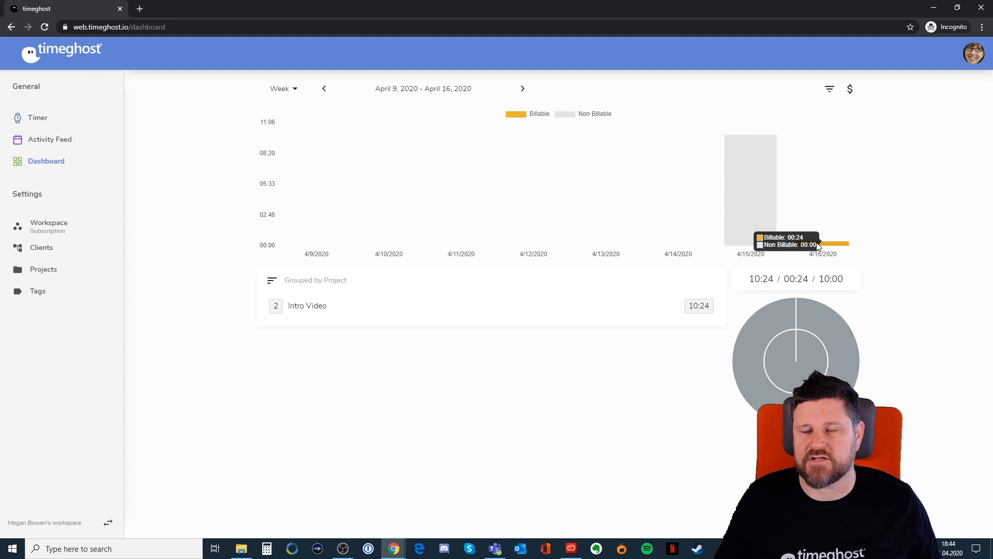
{"action": "left_click", "coordinate": [282, 313]}
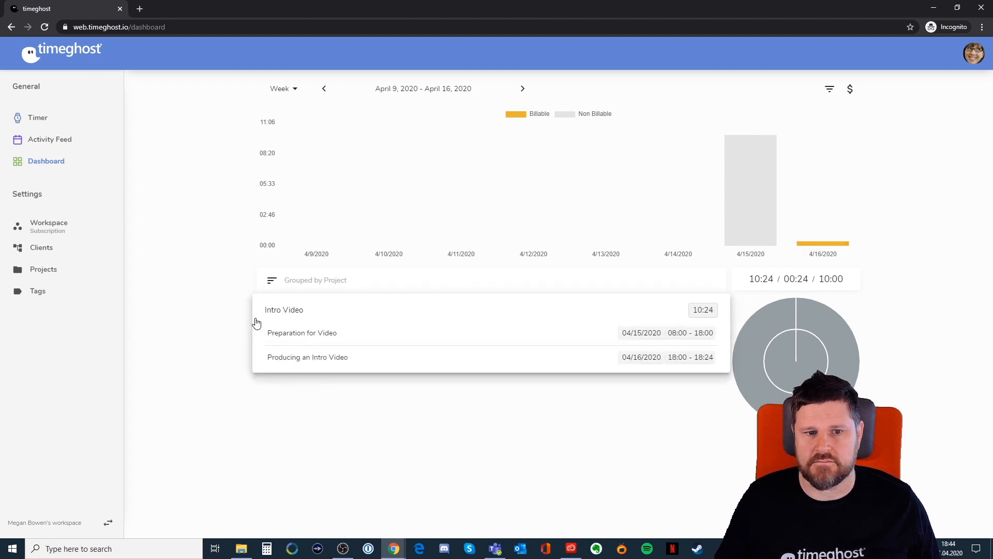